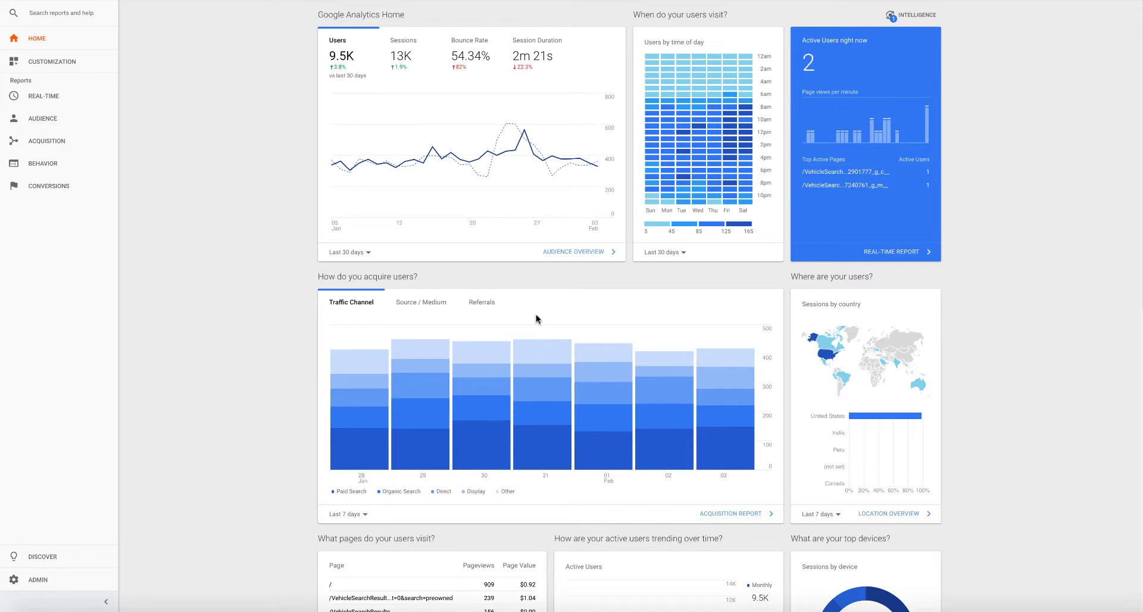
# Open Behavior > Events > Top Events and drill into the Form Submits event category
pyautogui.click(51, 164)
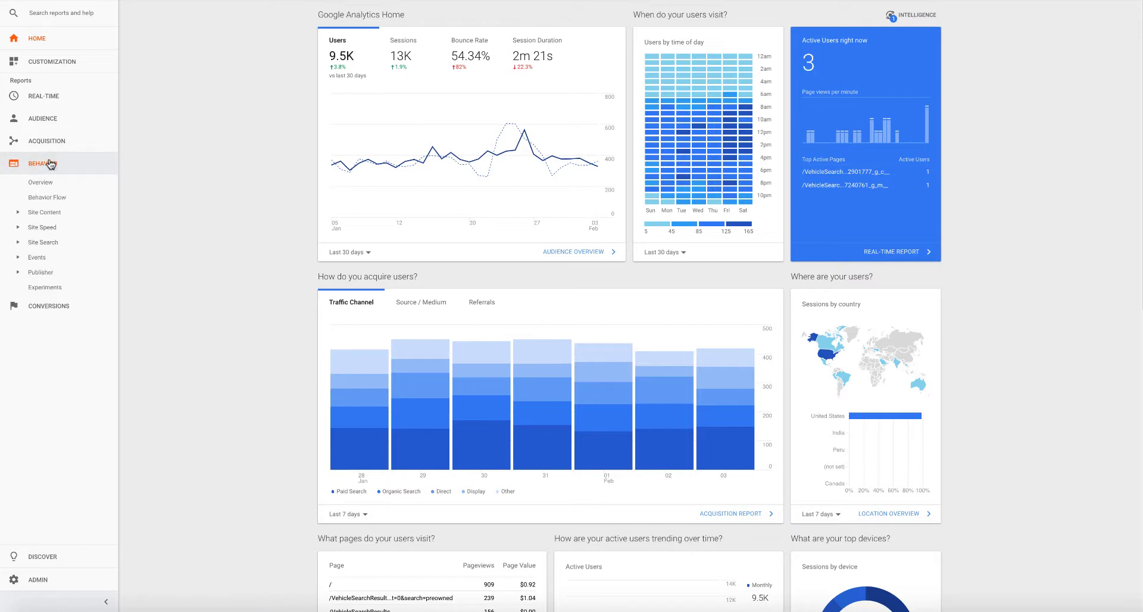
pyautogui.click(40, 257)
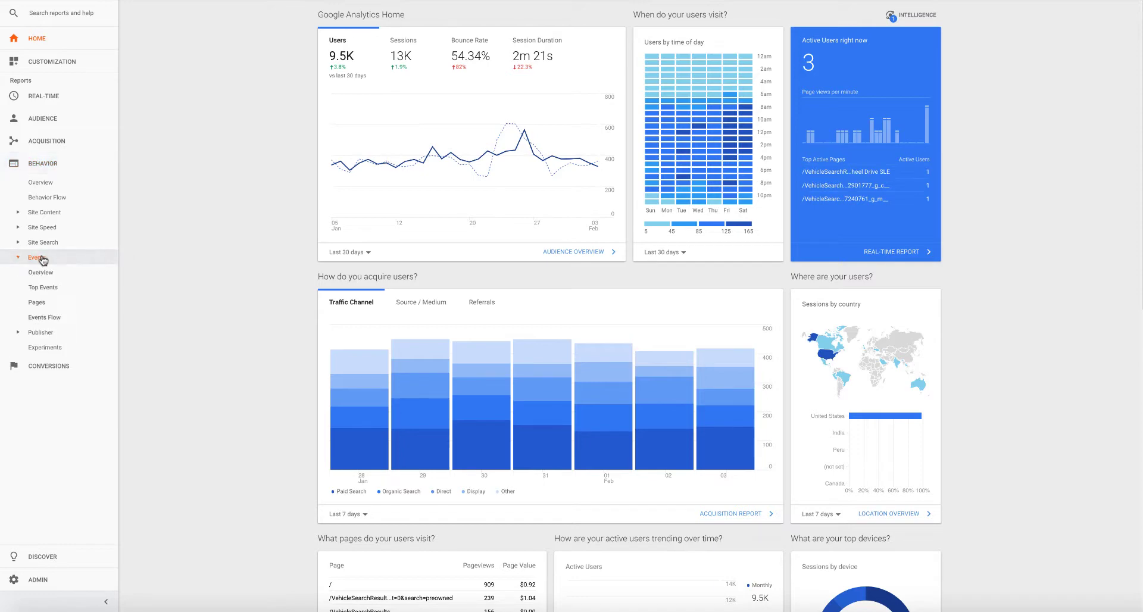
pyautogui.click(54, 289)
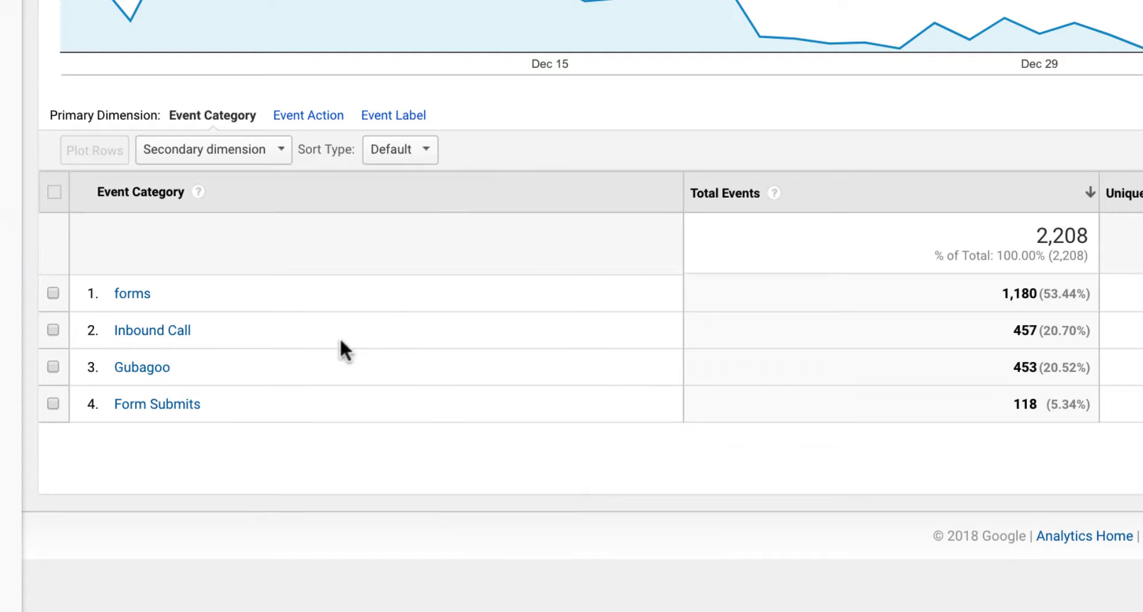
pyautogui.click(174, 407)
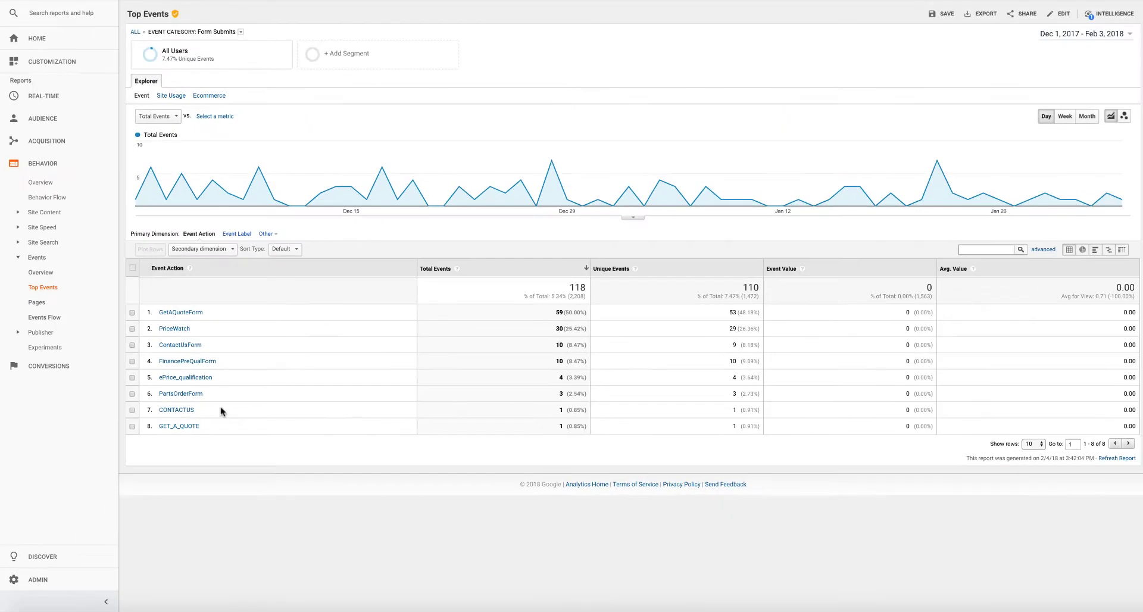
# In Admin > Goals, start a new Event-type goal named 'CPE-Conversion-Forms' and continue to its details
pyautogui.click(18, 579)
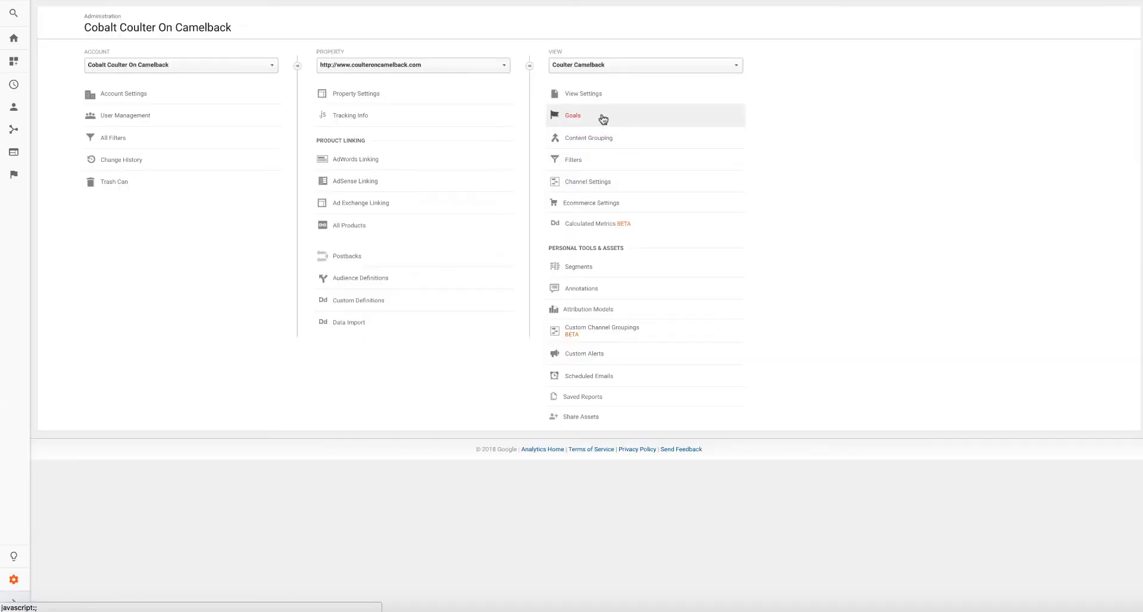
pyautogui.click(603, 117)
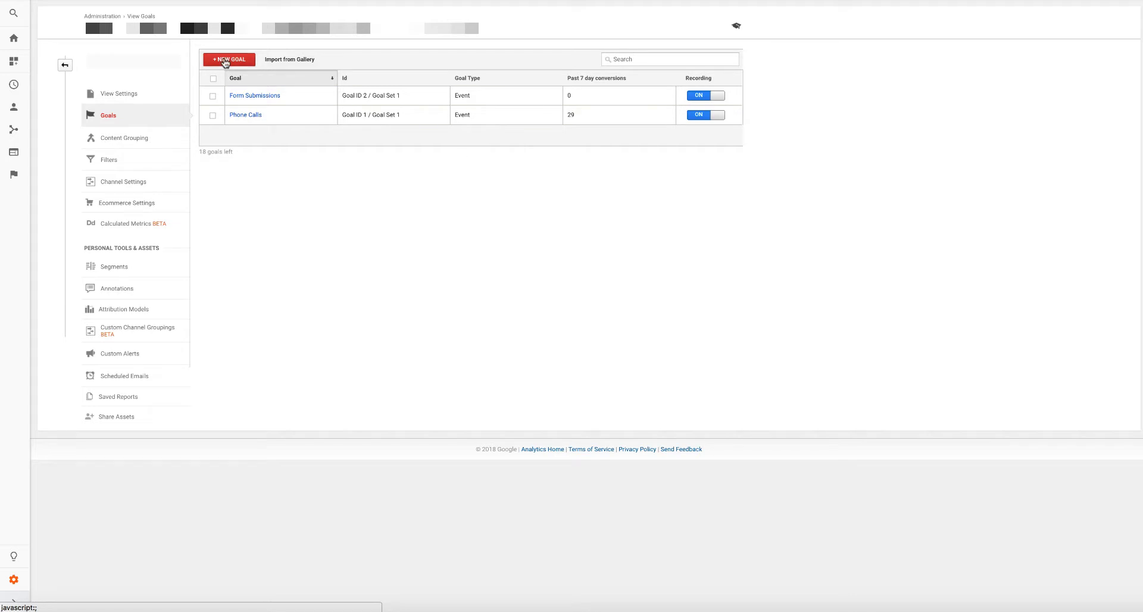
pyautogui.click(230, 60)
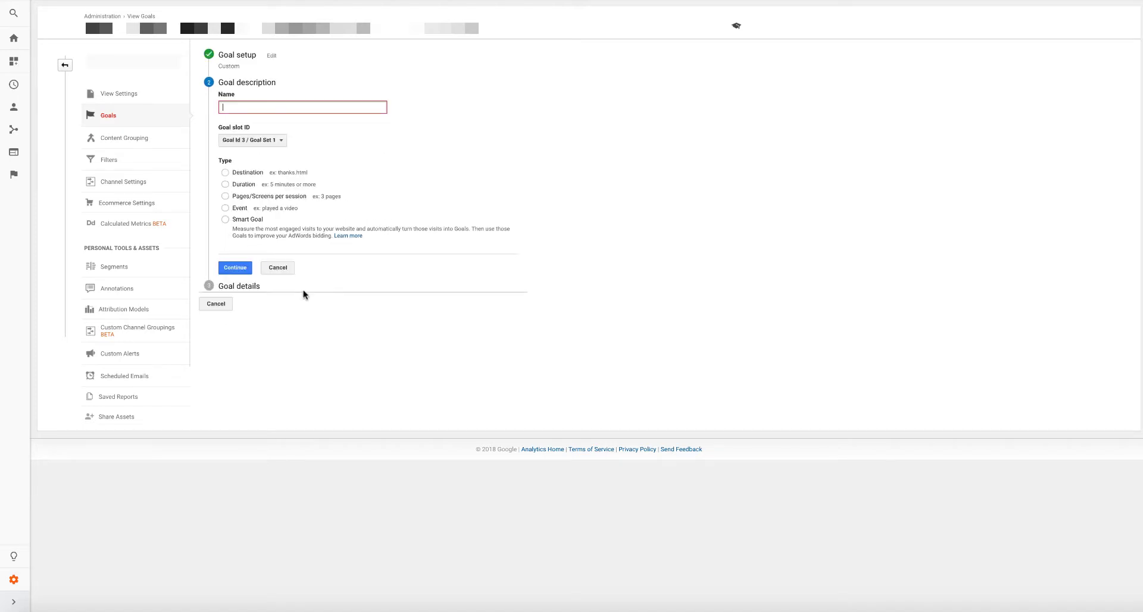
pyautogui.write('CPE-Conversion-Forms')
pyautogui.click(224, 208)
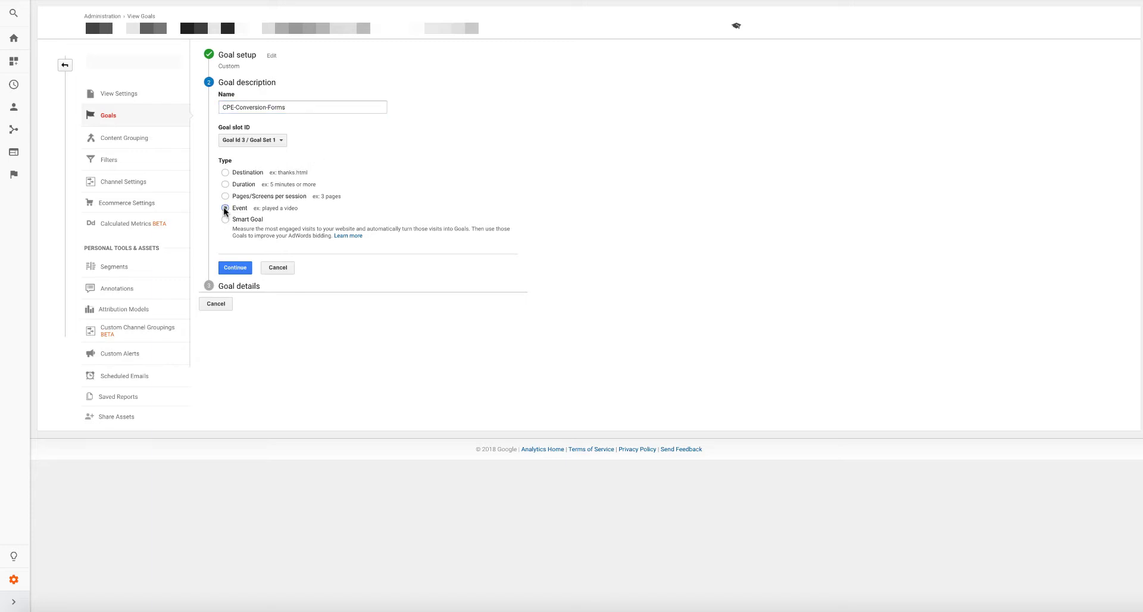
pyautogui.click(236, 268)
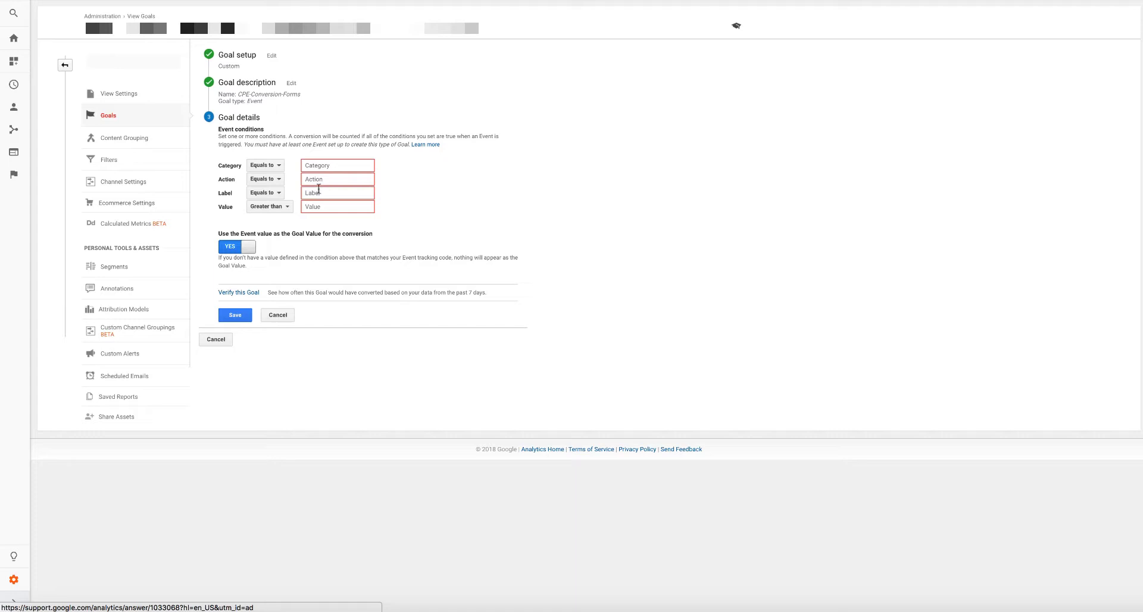
# Set the goal's Category condition to 'Form Submits', verify it, and save the goal
pyautogui.click(332, 166)
pyautogui.write('Fo')
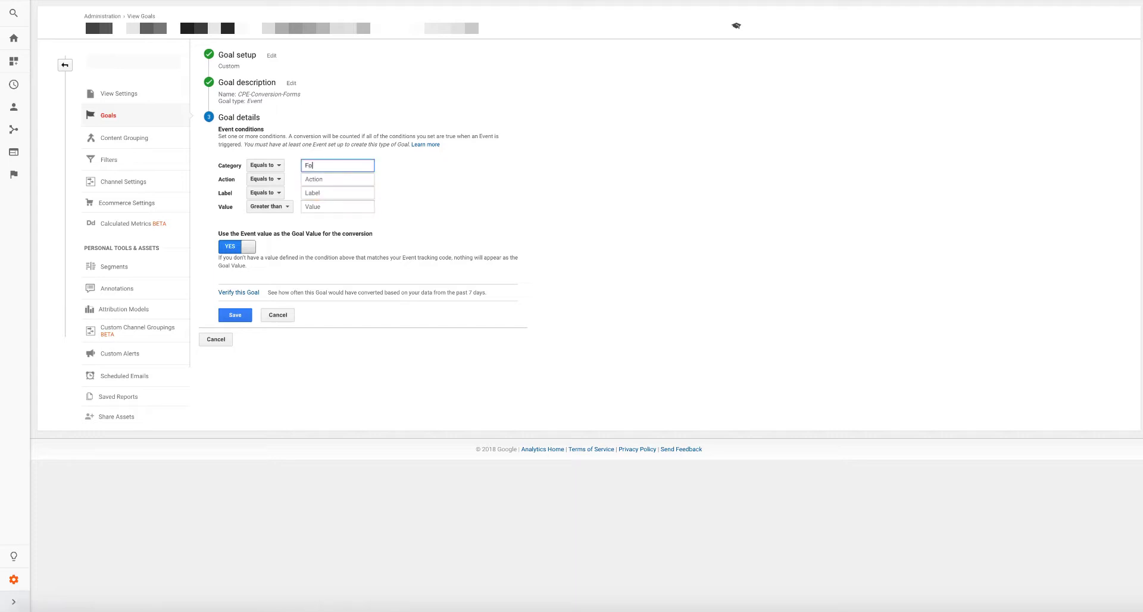
pyautogui.write('rm Submits')
pyautogui.click(245, 293)
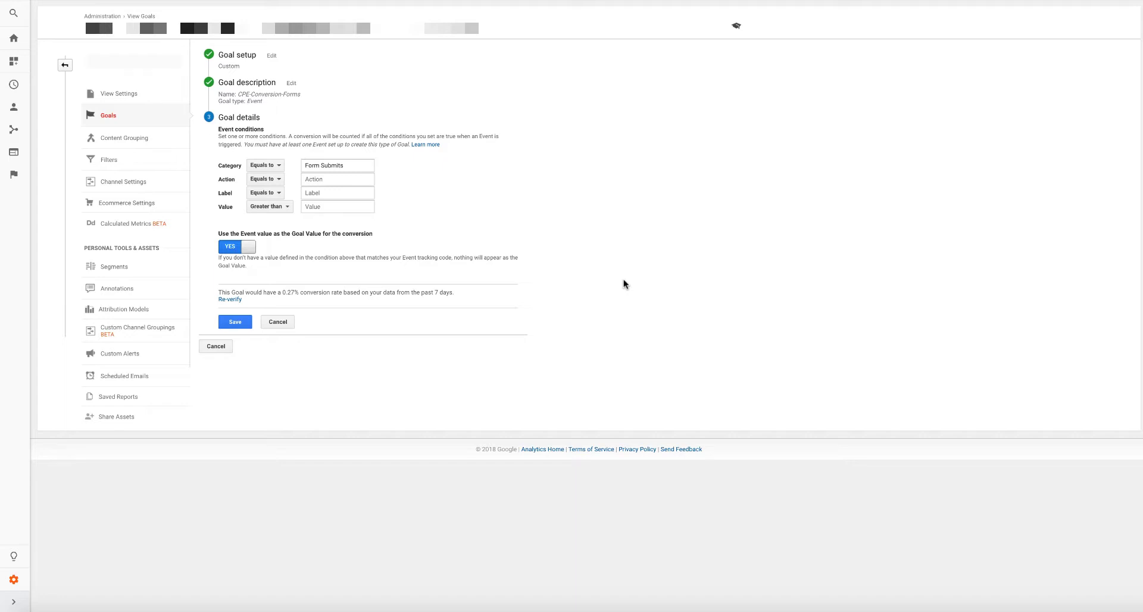
pyautogui.click(235, 321)
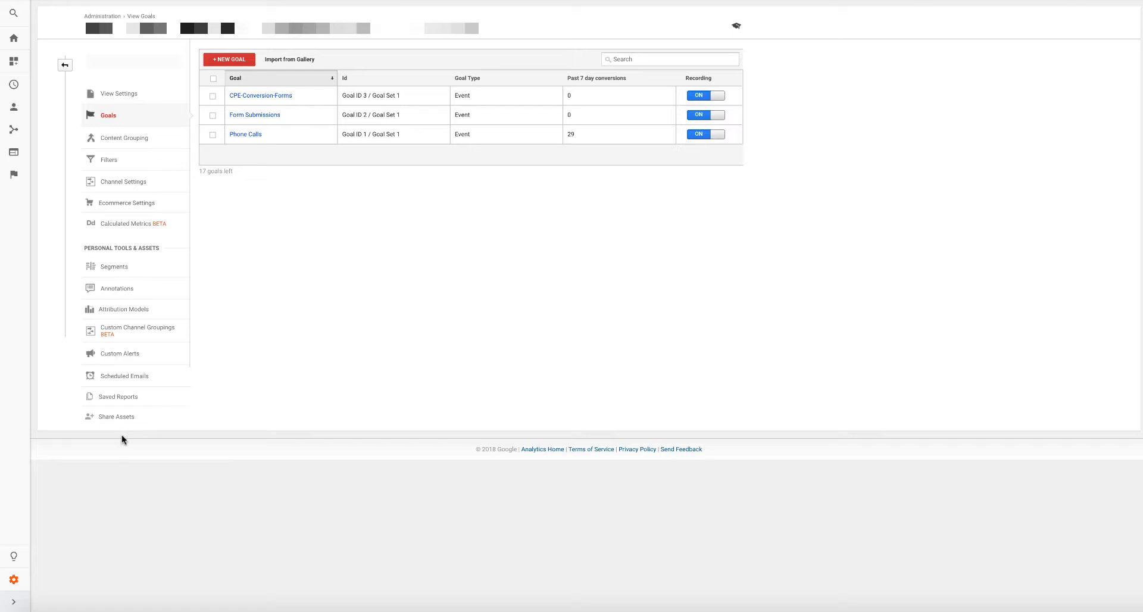
# Reopen Top Events for the Form Submits category and show 25 rows per page
pyautogui.click(11, 153)
pyautogui.click(44, 260)
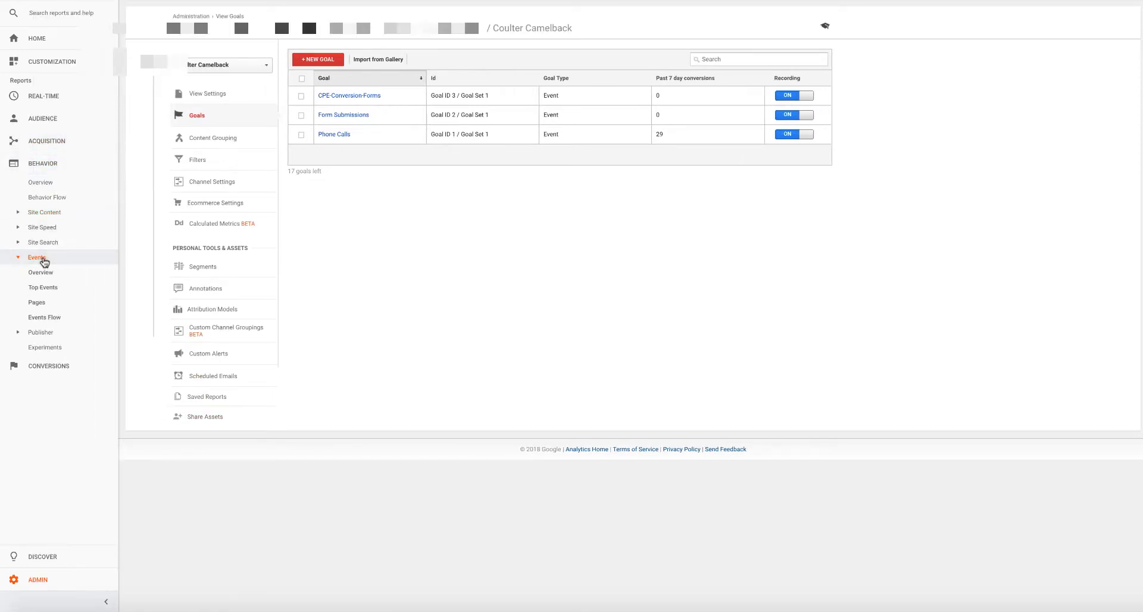
pyautogui.click(50, 289)
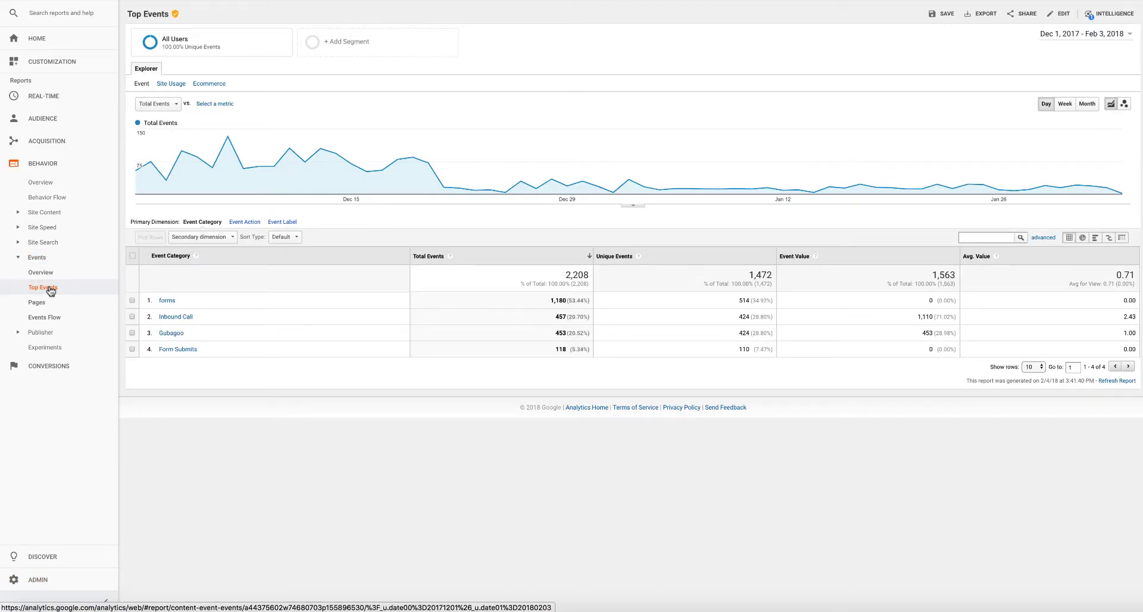
pyautogui.click(187, 351)
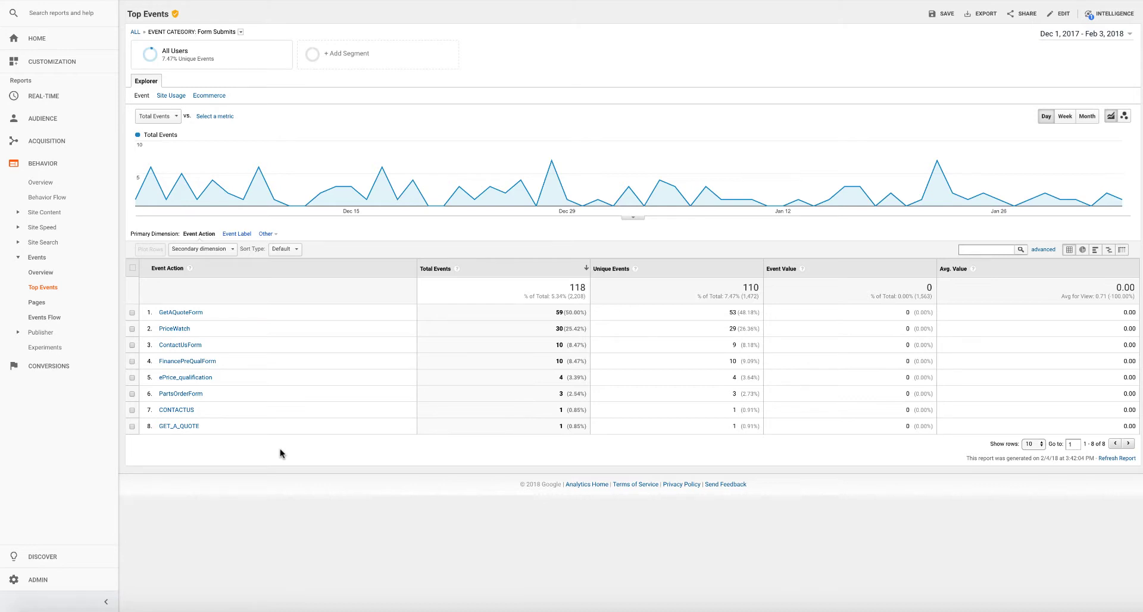
pyautogui.click(1033, 444)
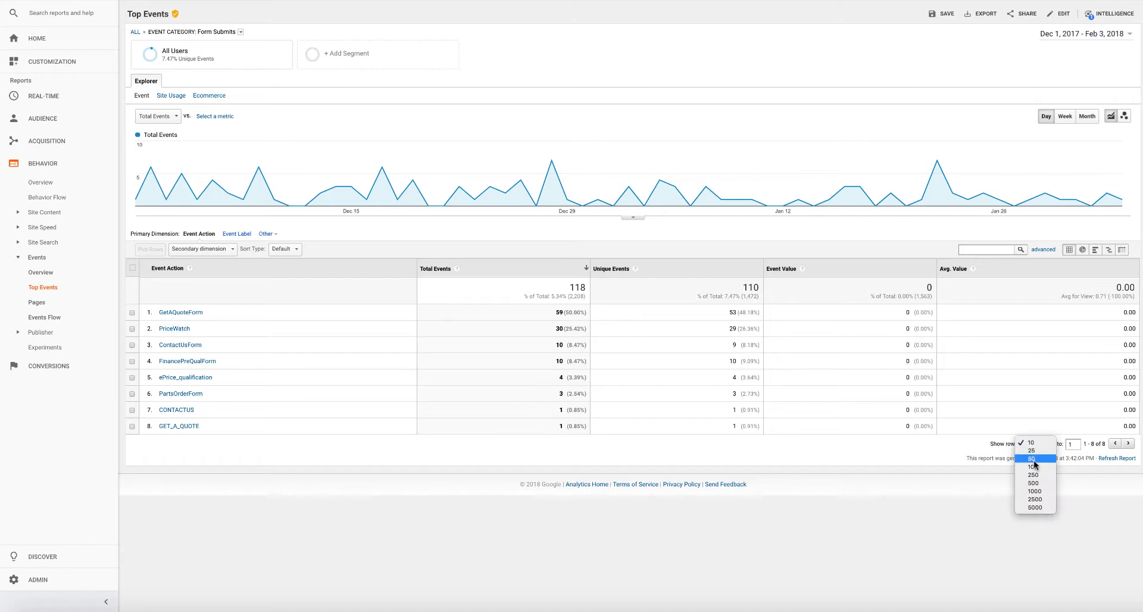
pyautogui.click(1031, 451)
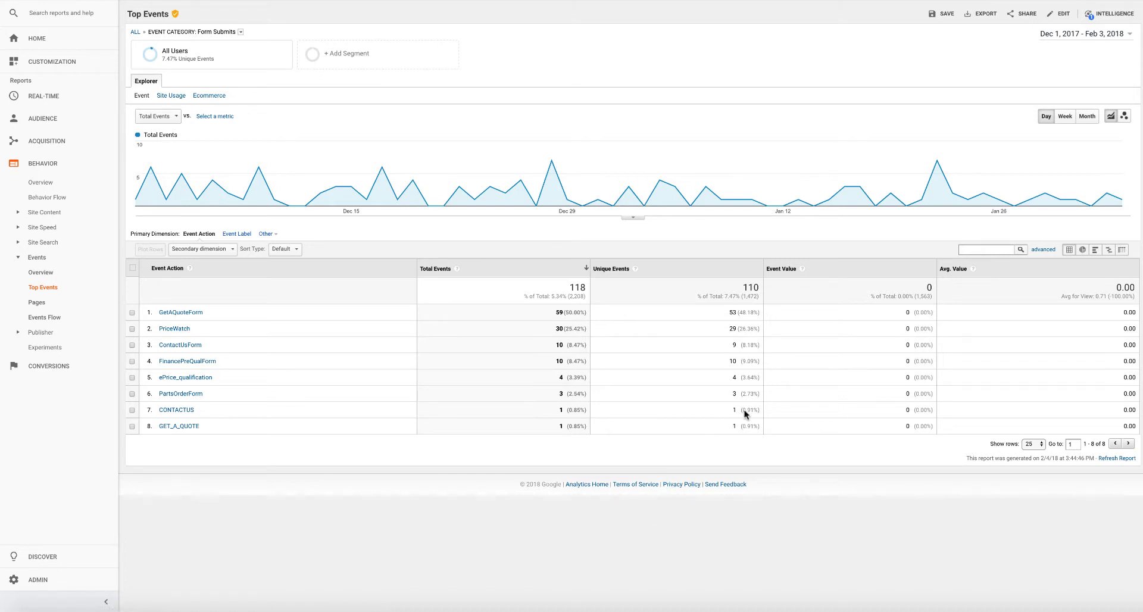
# Export the Form Submits report as an Excel (XLSX) workbook and open the downloaded file
pyautogui.click(982, 17)
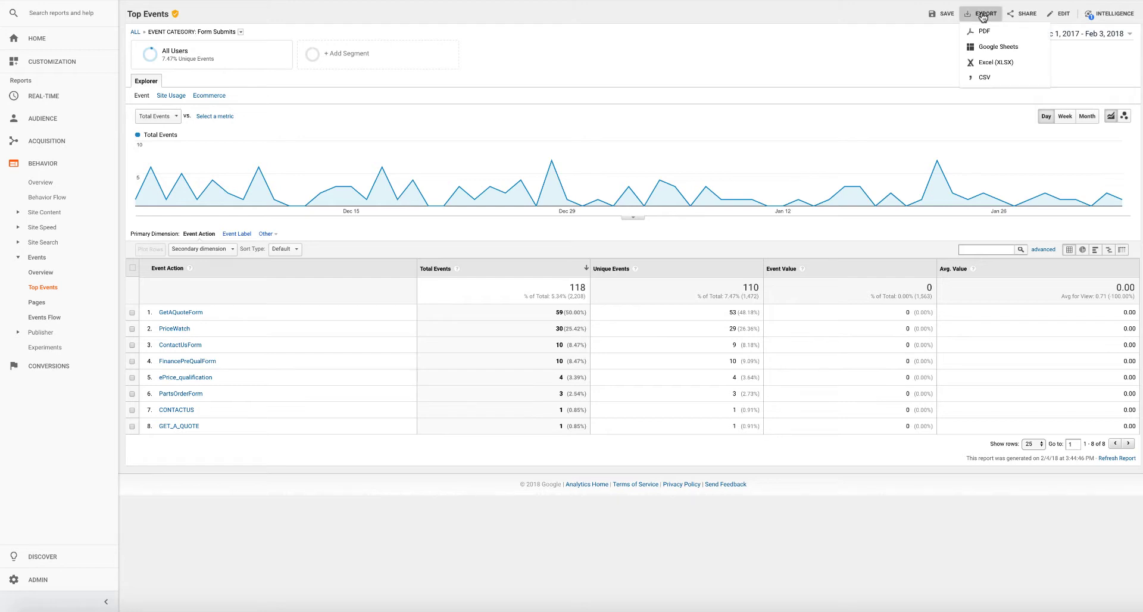
pyautogui.click(986, 65)
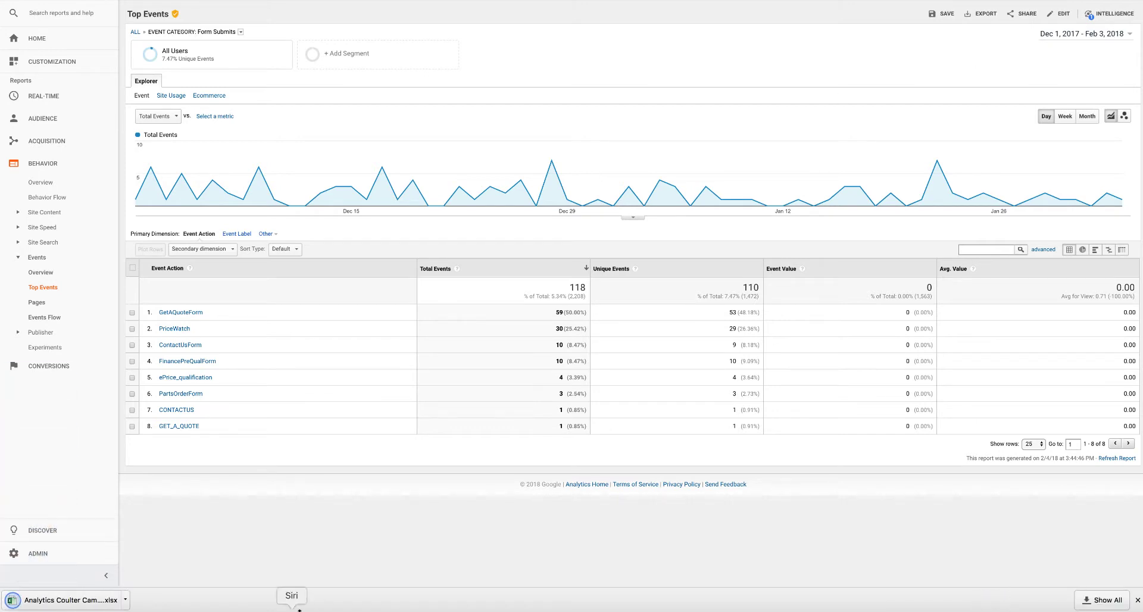
pyautogui.click(64, 602)
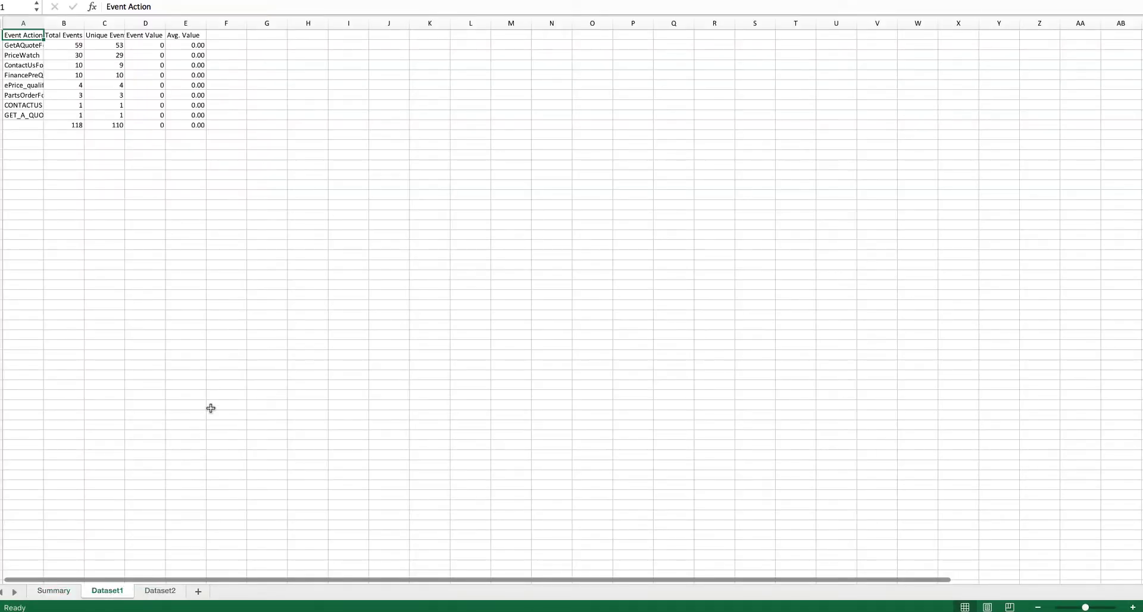
# Widen column A to fit the event names and delete columns B through F
pyautogui.moveTo(43, 22); pyautogui.dragTo(159, 23)
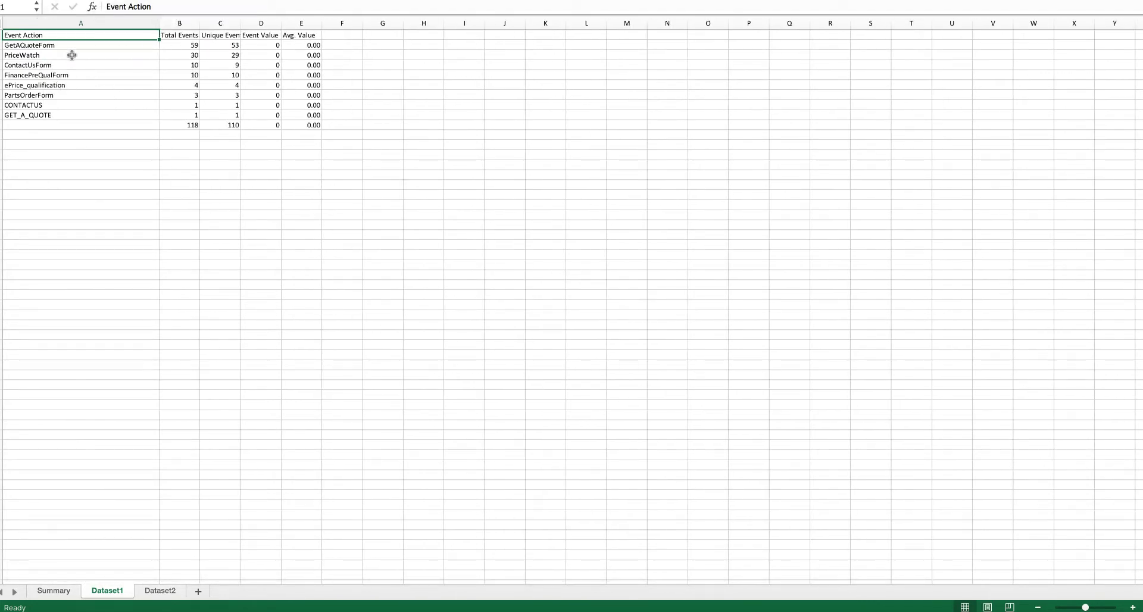
pyautogui.moveTo(184, 22); pyautogui.dragTo(342, 23)
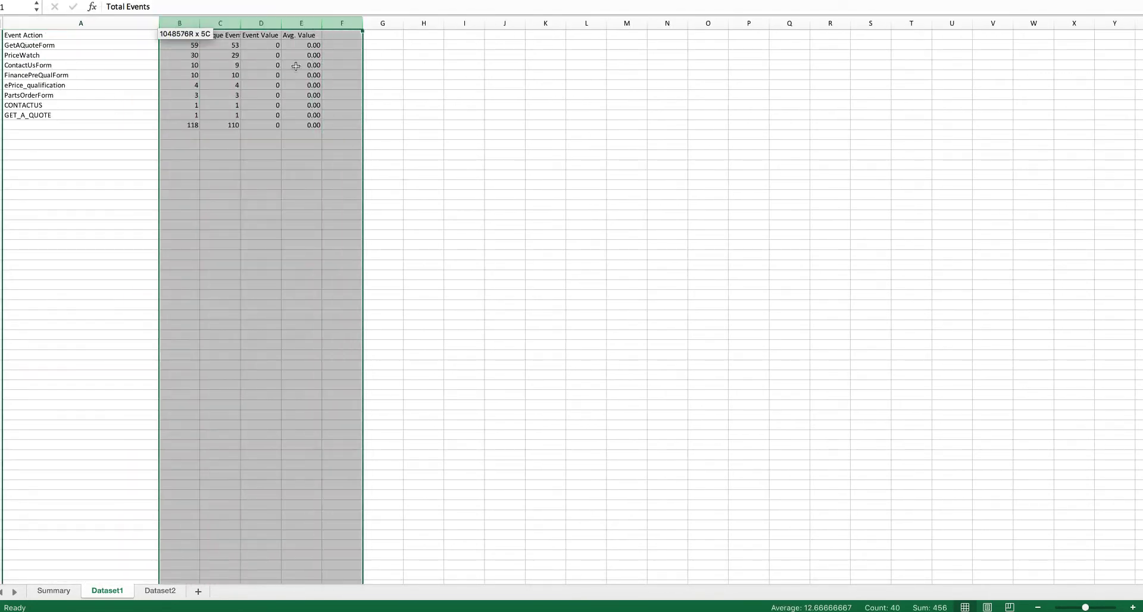
pyautogui.rightClick(258, 97)
pyautogui.click(286, 166)
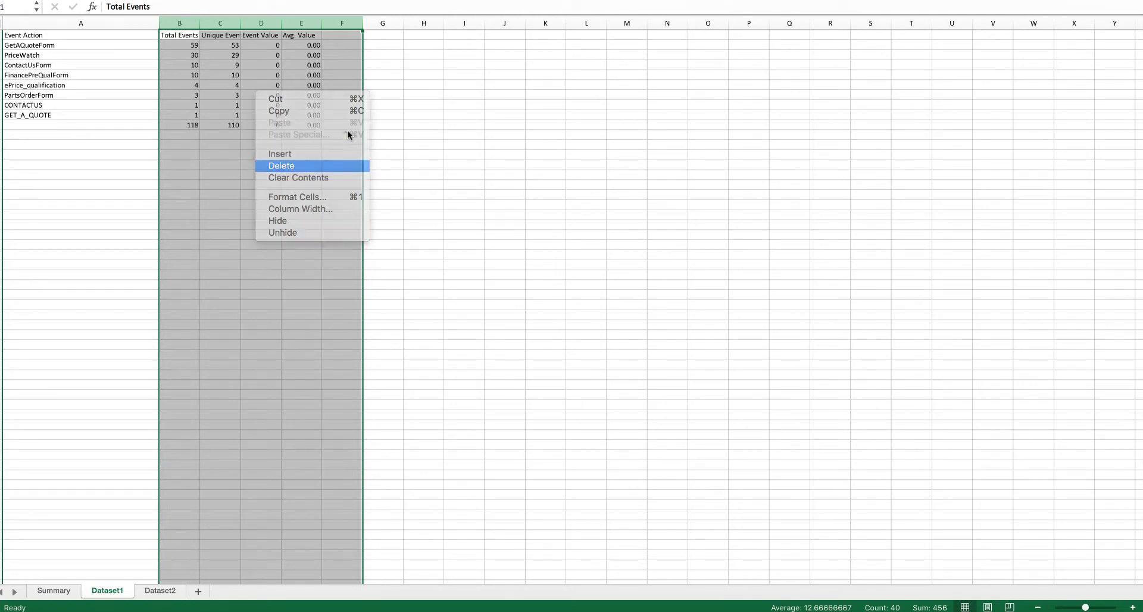
# Delete the Event Action header cell with cells shifted up, then select the ContactUsForm entry
pyautogui.click(54, 34)
pyautogui.rightClick(54, 34)
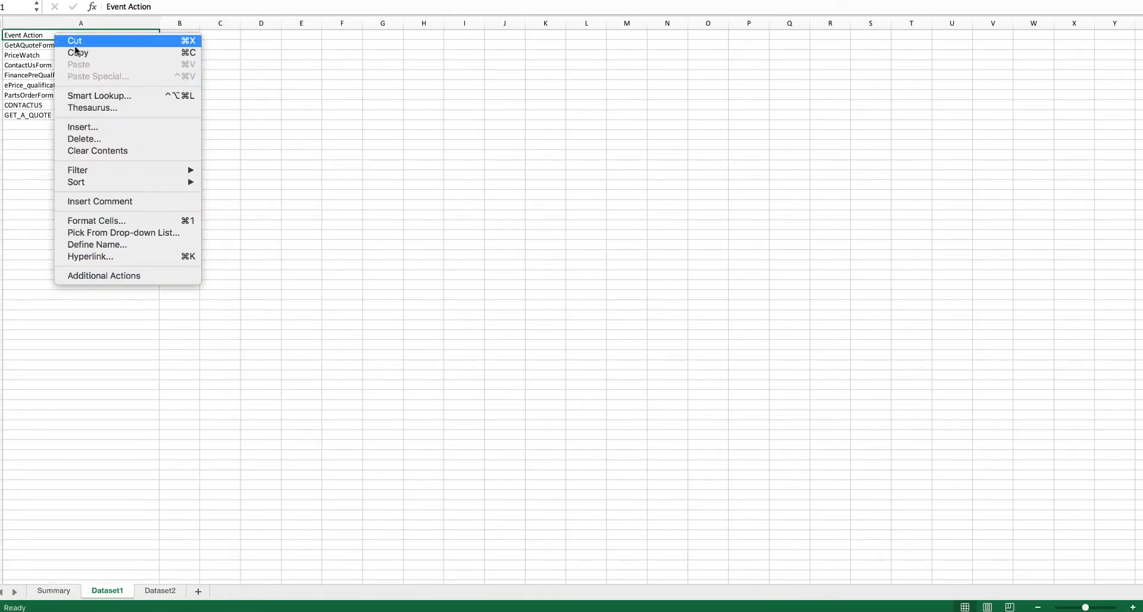
pyautogui.click(124, 138)
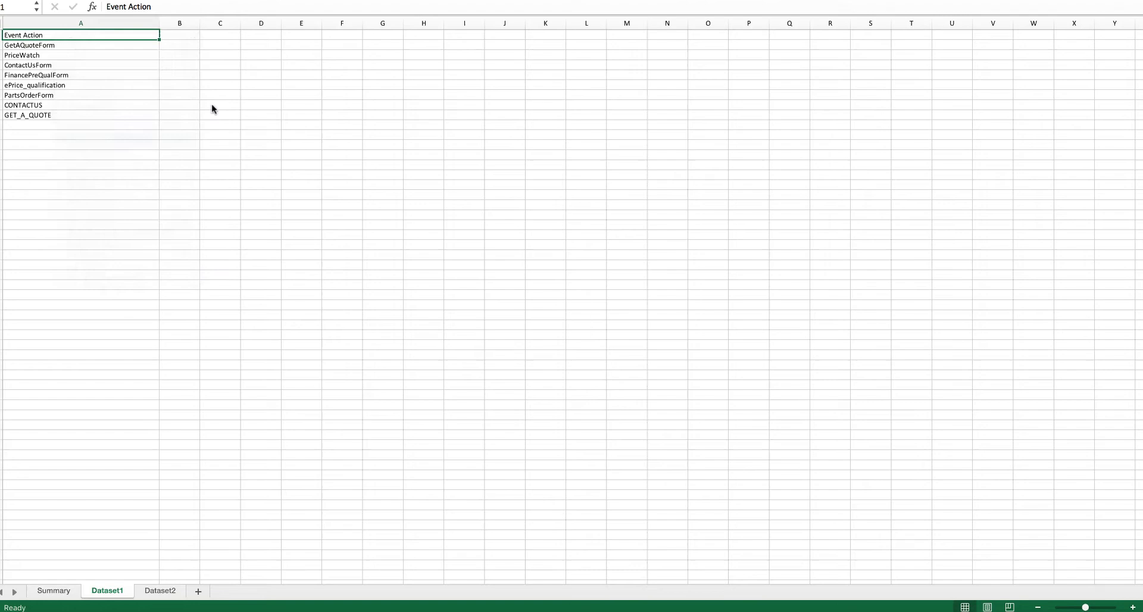
pyautogui.click(235, 143)
pyautogui.click(235, 126)
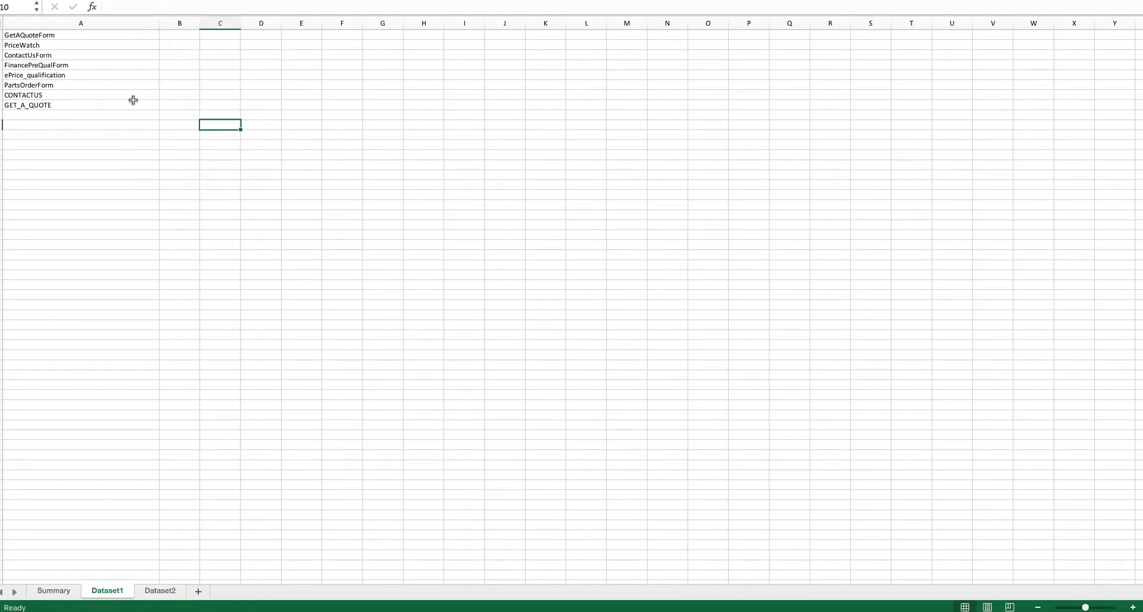
pyautogui.click(85, 38)
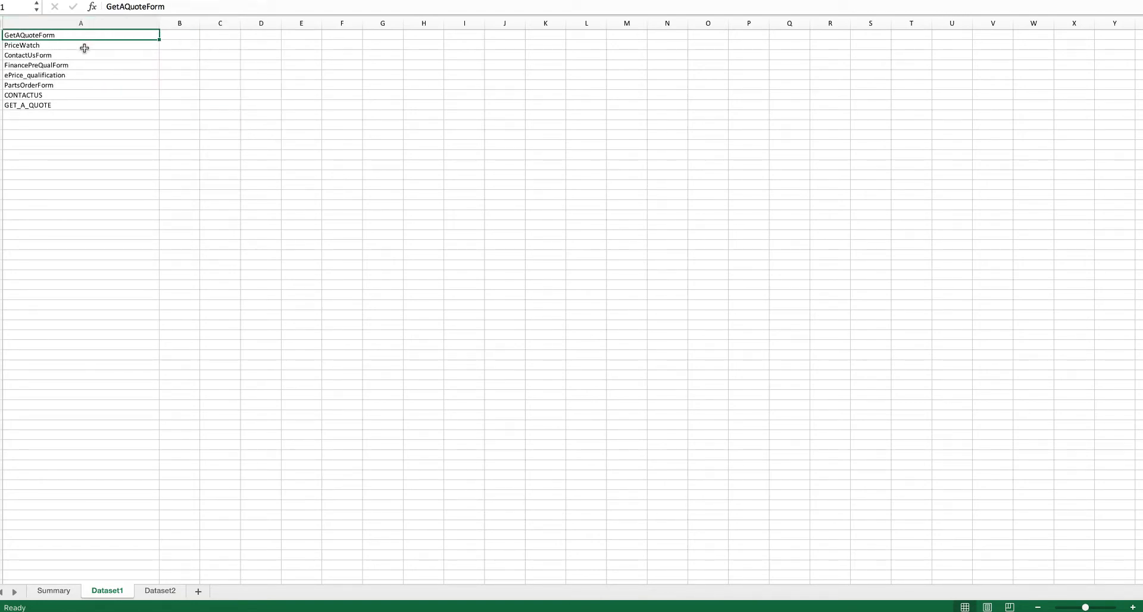
pyautogui.click(60, 56)
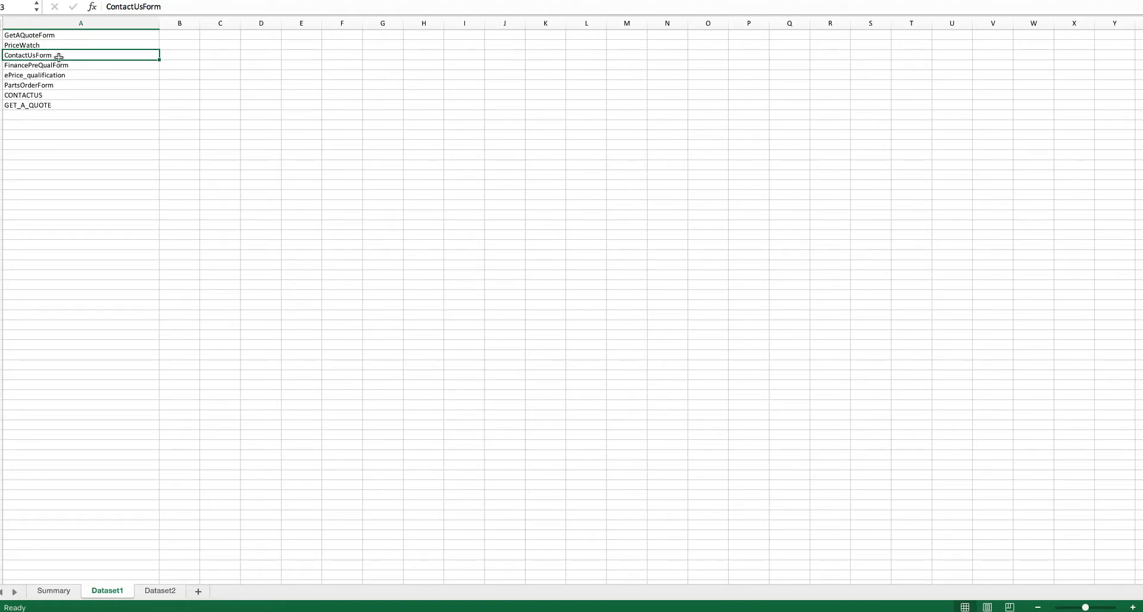
# Clear the ContactUsForm, PartsOrderForm and CONTACTUS entries from column A
pyautogui.press('Delete')
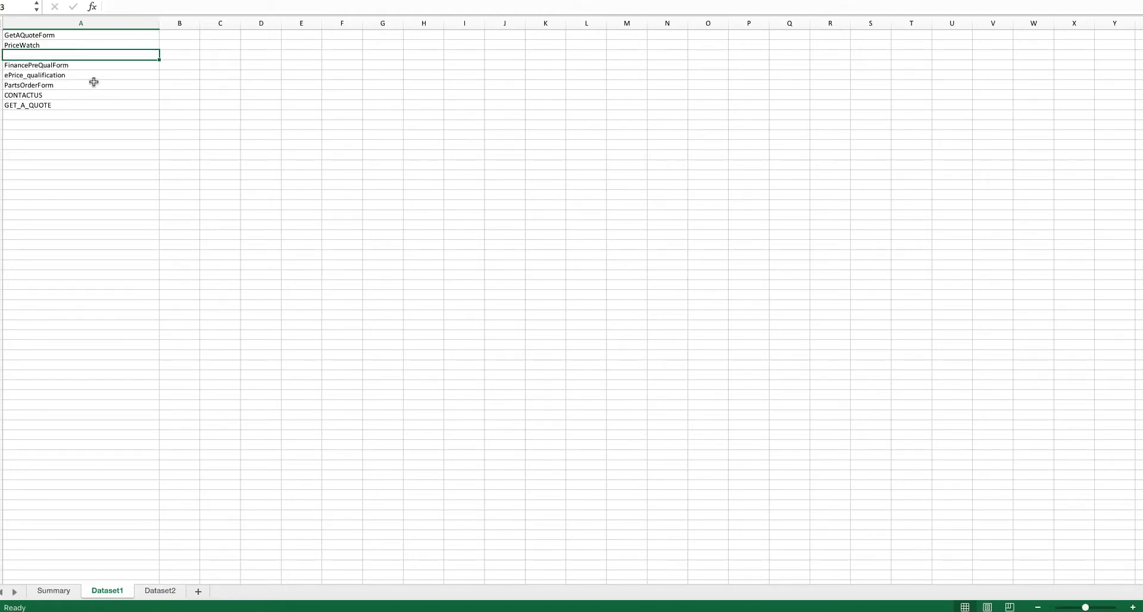
pyautogui.click(55, 85)
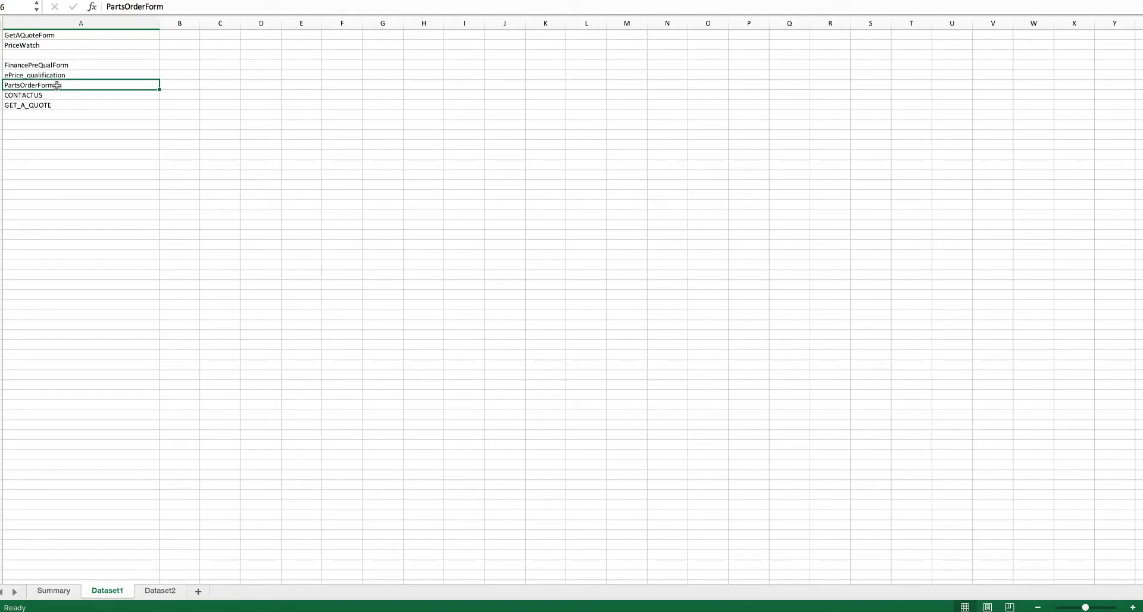
pyautogui.press('Delete')
pyautogui.click(46, 97)
pyautogui.press('Delete')
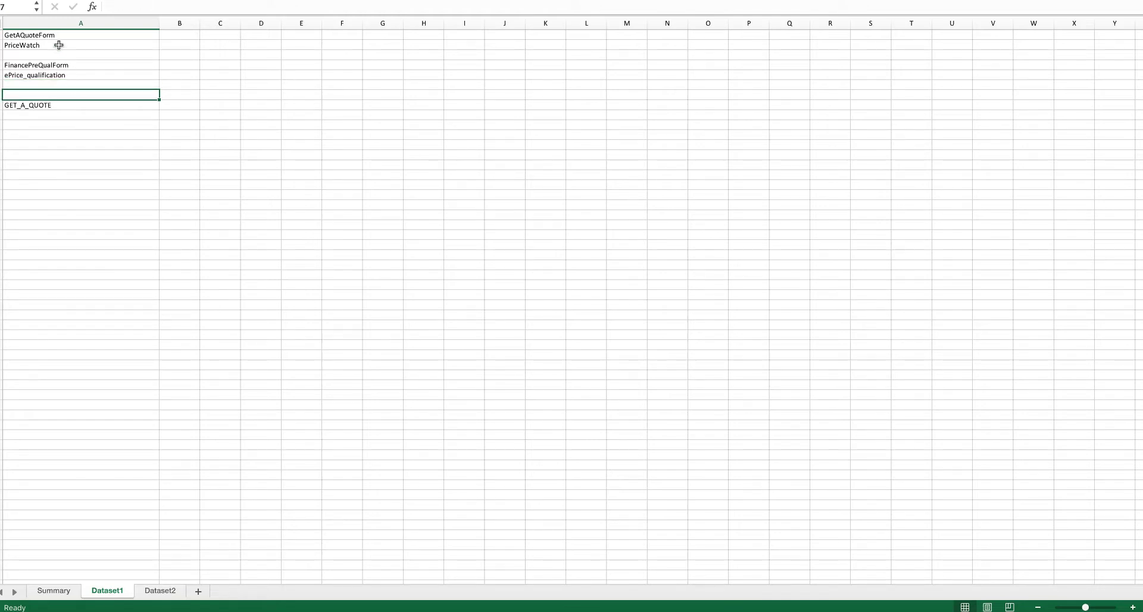
# Delete the three empty rows so the remaining five form names are contiguous
pyautogui.moveTo(48, 36); pyautogui.dragTo(60, 102)
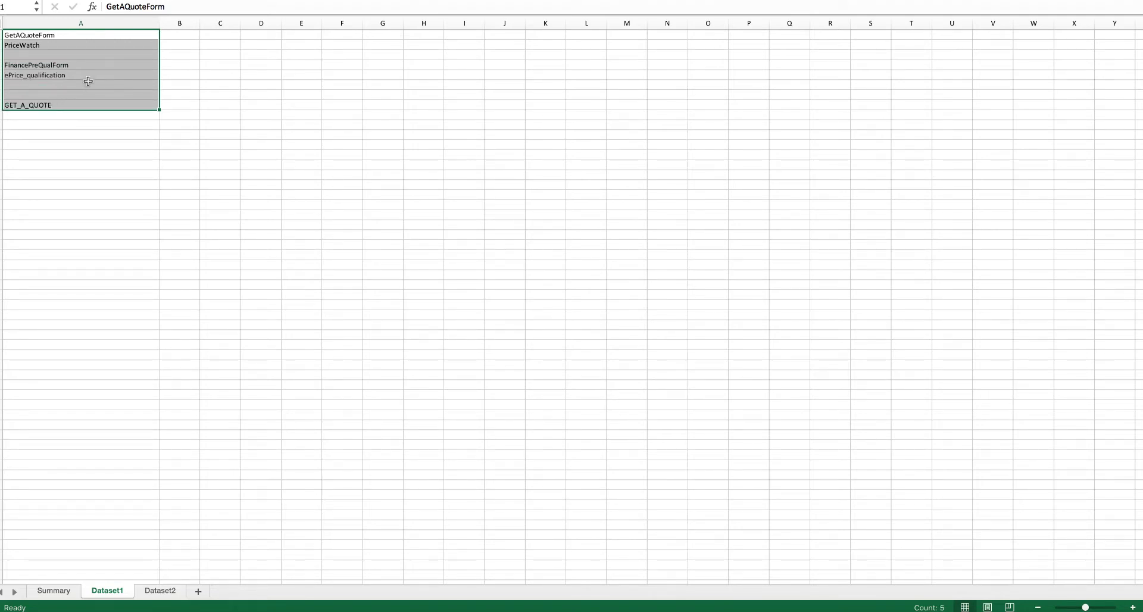
pyautogui.click(47, 54)
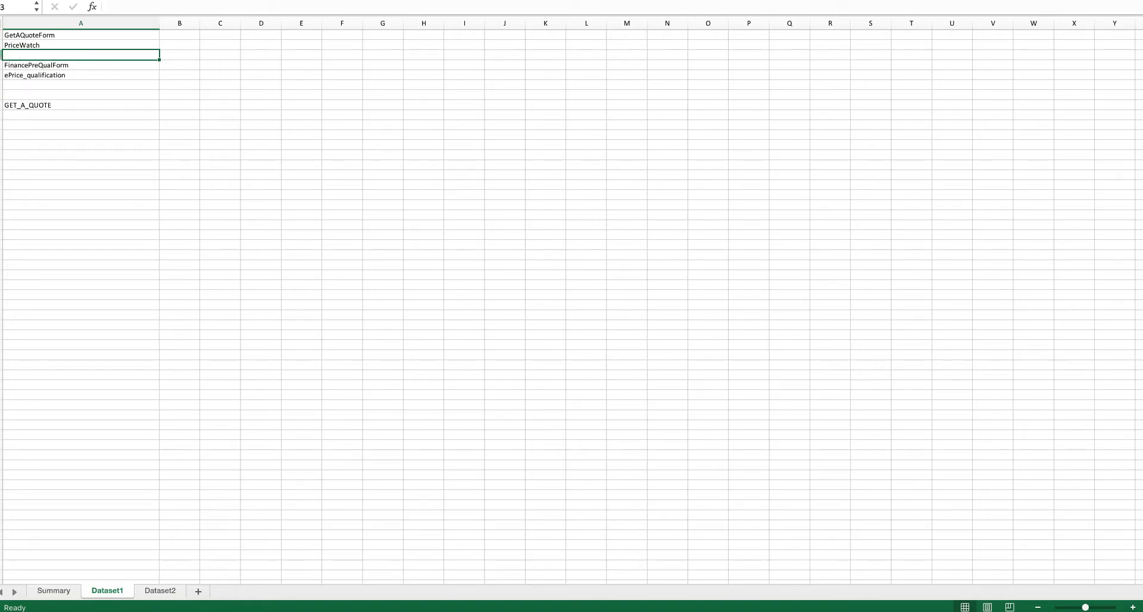
pyautogui.rightClick(2, 55)
pyautogui.click(21, 130)
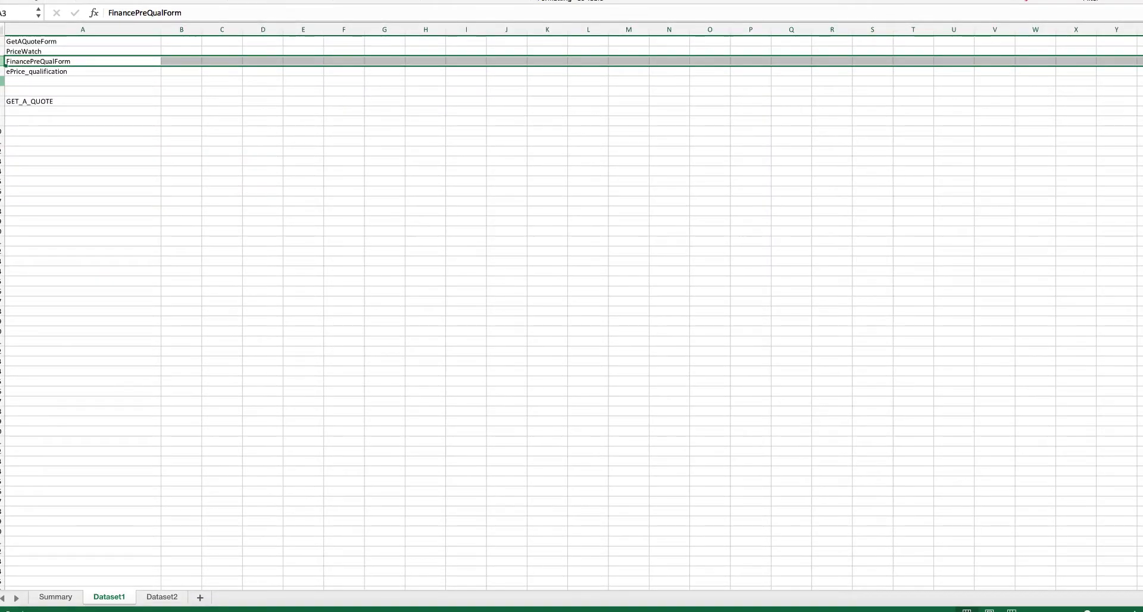
pyautogui.rightClick(2, 75)
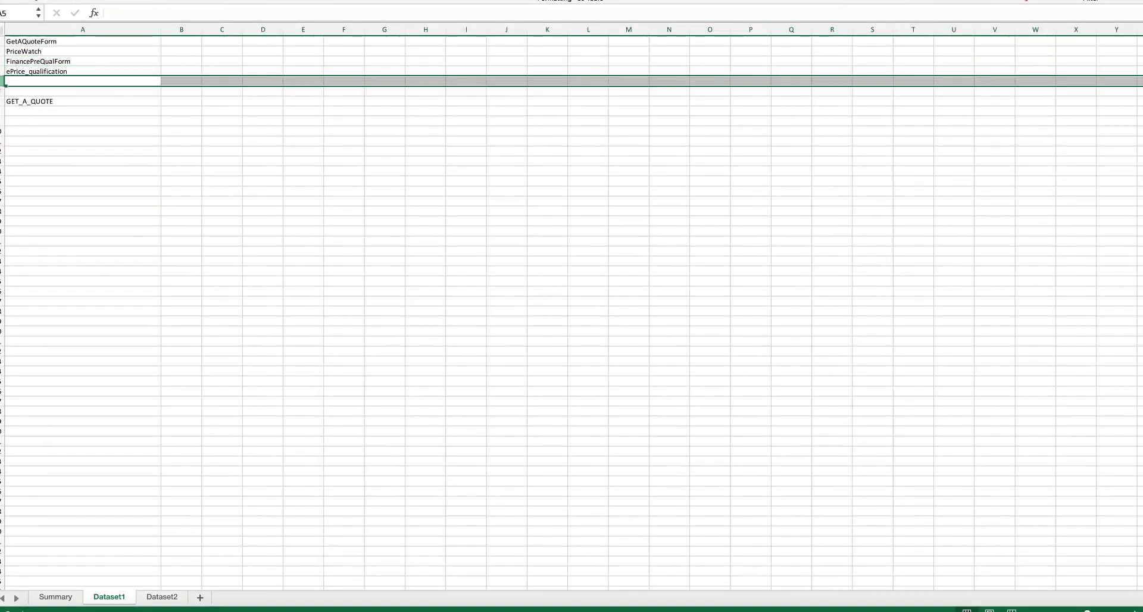
pyautogui.click(27, 156)
pyautogui.rightClick(2, 81)
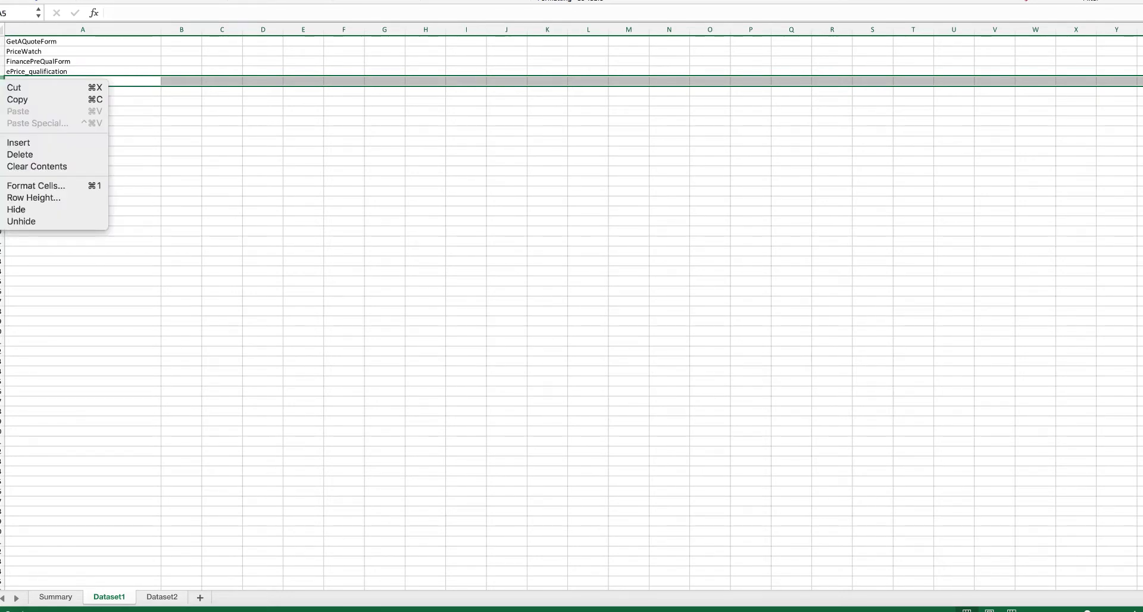
pyautogui.click(27, 155)
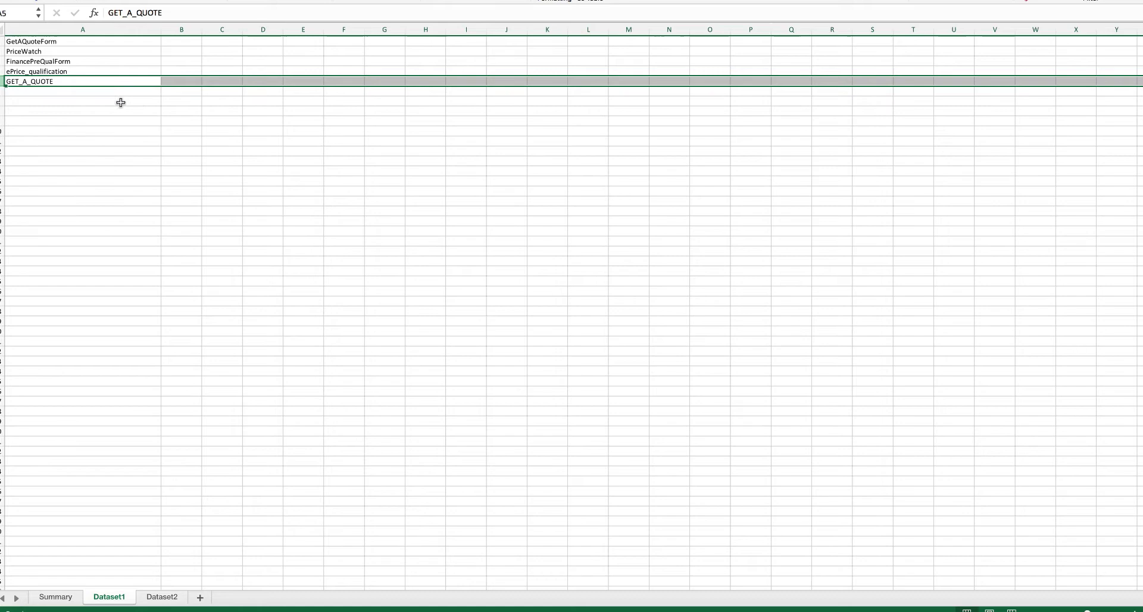
# Copy the five form names in A1:A5
pyautogui.click(120, 102)
pyautogui.moveTo(57, 43); pyautogui.dragTo(72, 79)
pyautogui.rightClick(89, 68)
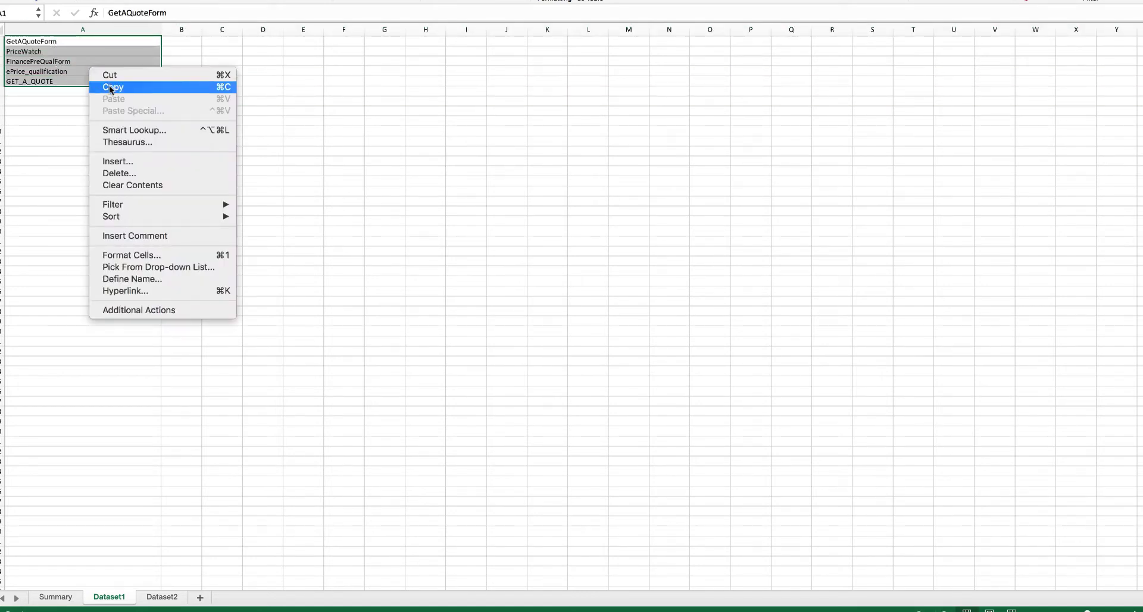
pyautogui.click(110, 88)
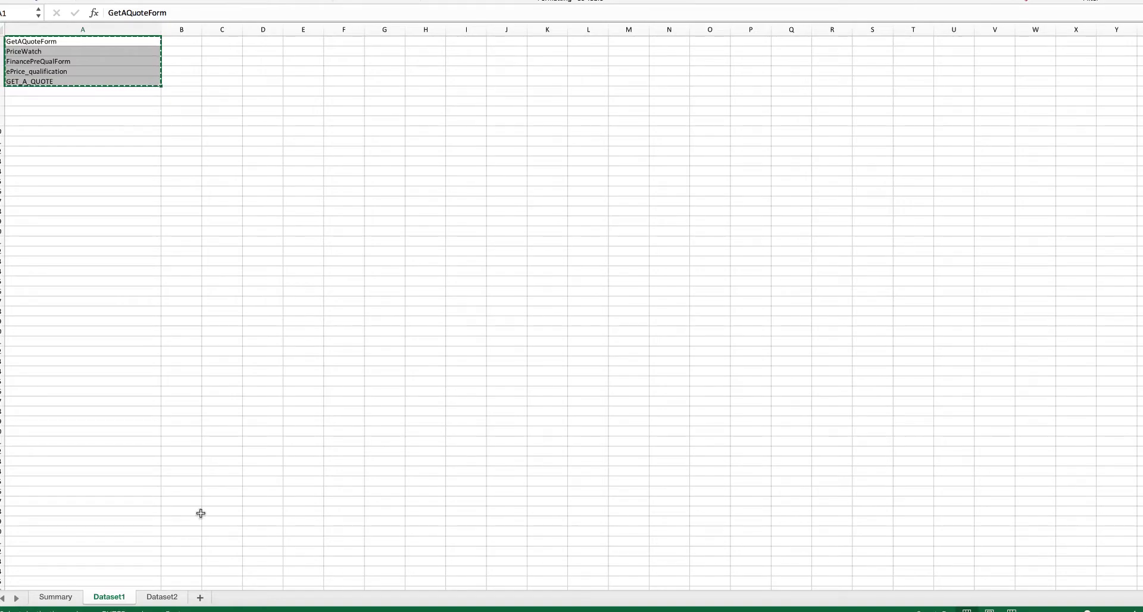
# Back in Chrome, create a custom Event goal named 'CPE-Conversion-Forms-Sales' and continue to its conditions
pyautogui.click(328, 608)
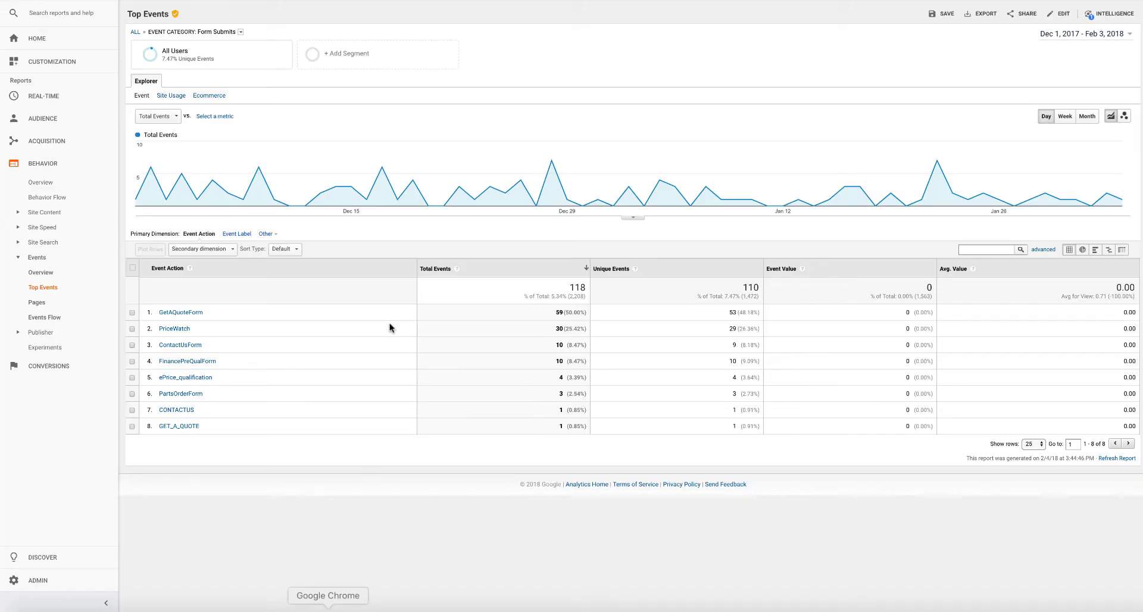
pyautogui.click(48, 573)
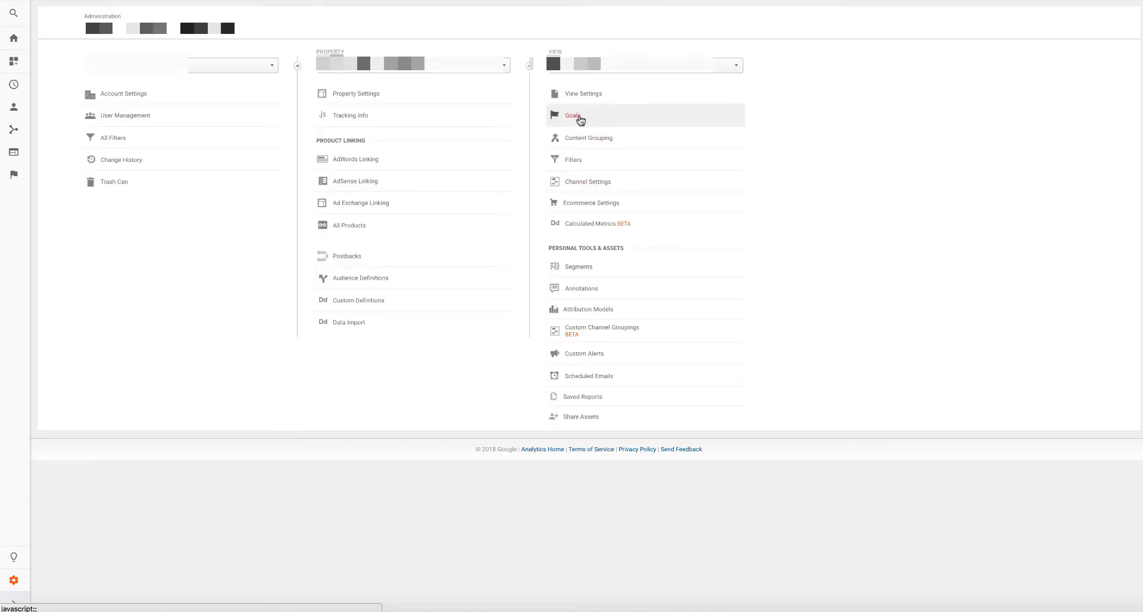
pyautogui.click(578, 117)
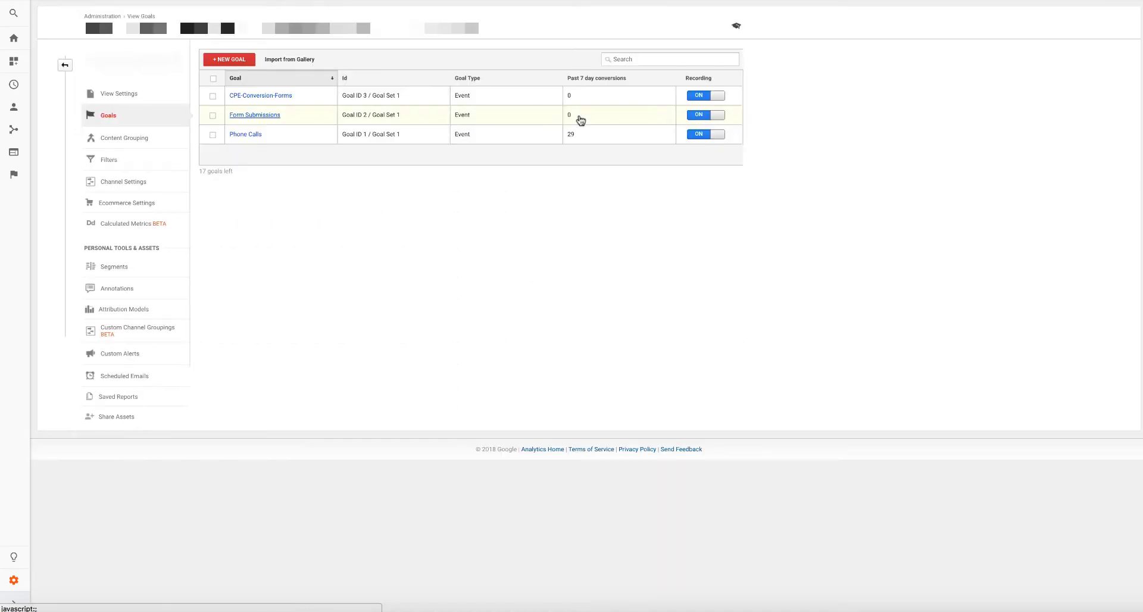
pyautogui.click(239, 66)
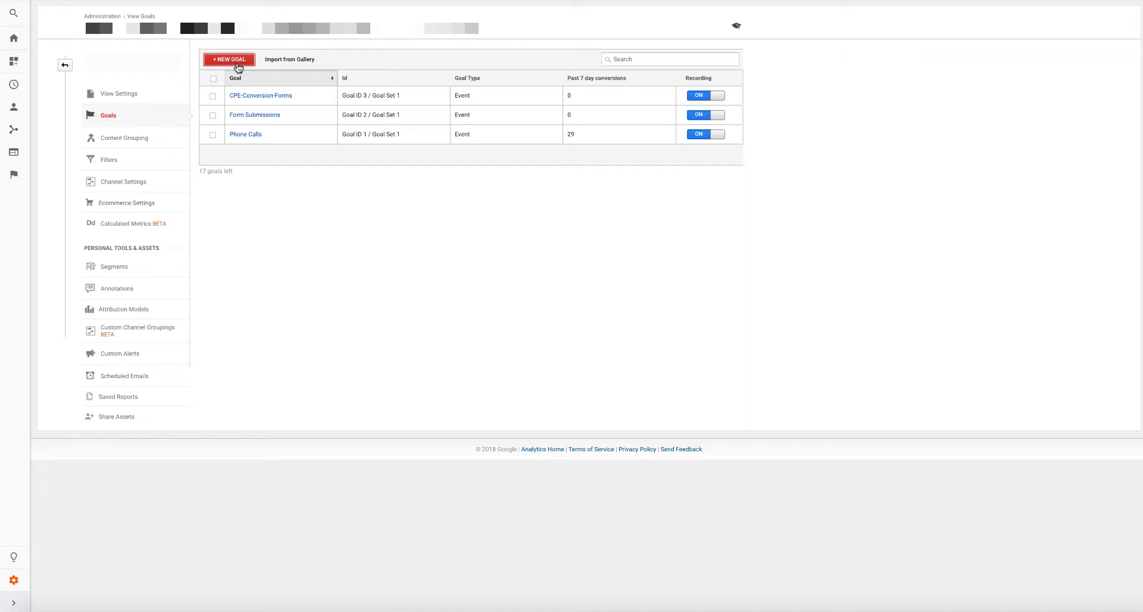
pyautogui.click(238, 62)
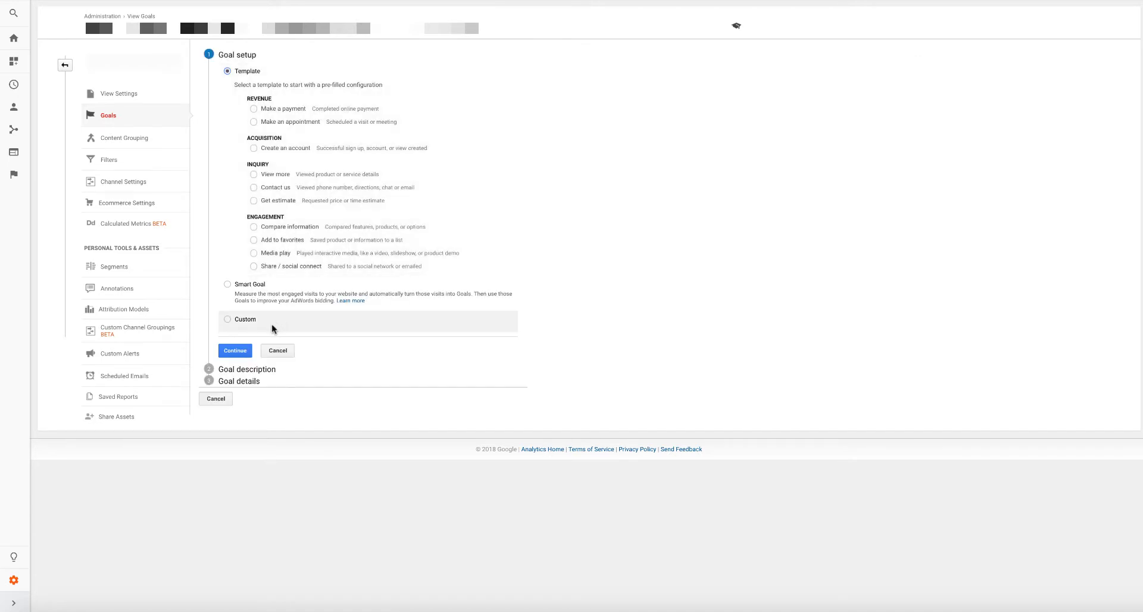
pyautogui.click(227, 320)
pyautogui.click(237, 352)
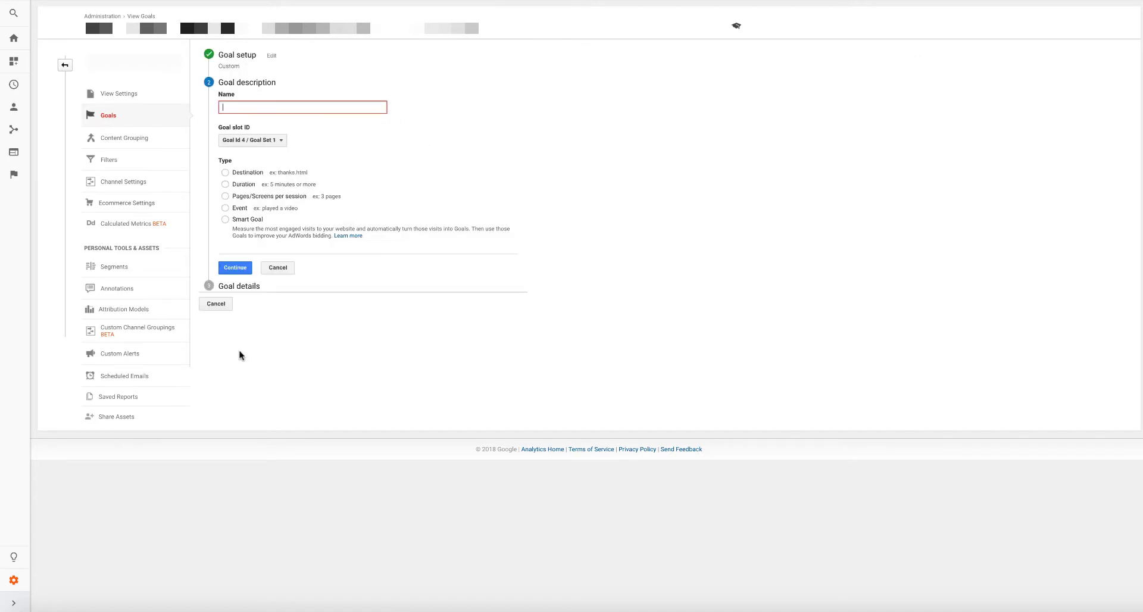
pyautogui.write('CPR')
pyautogui.write('-Conversi')
pyautogui.write('on-Forms-Sales')
pyautogui.click(224, 207)
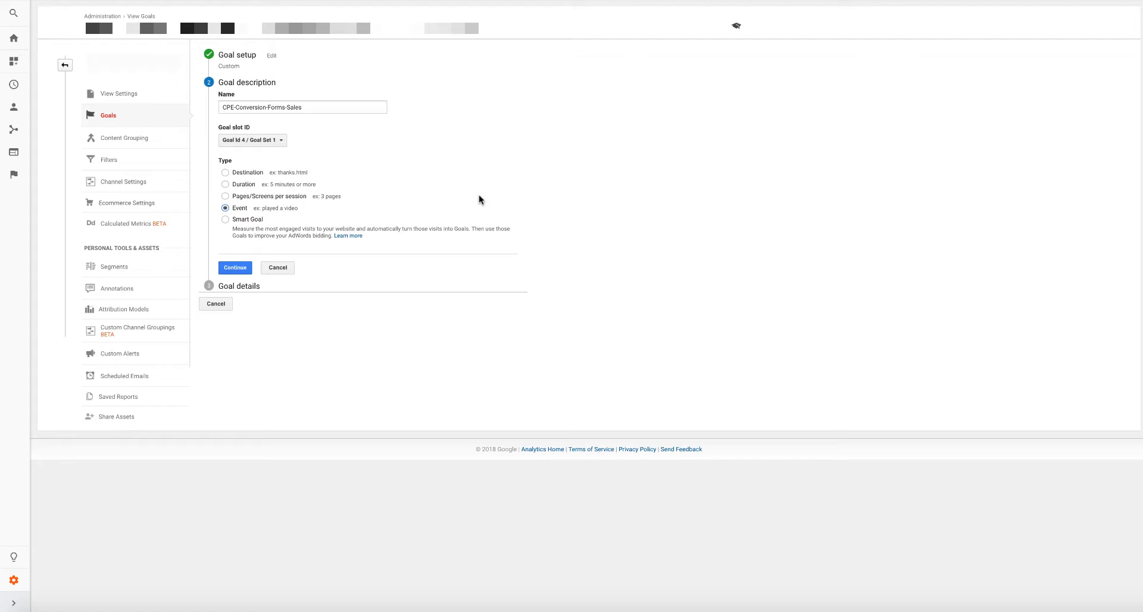
pyautogui.click(247, 271)
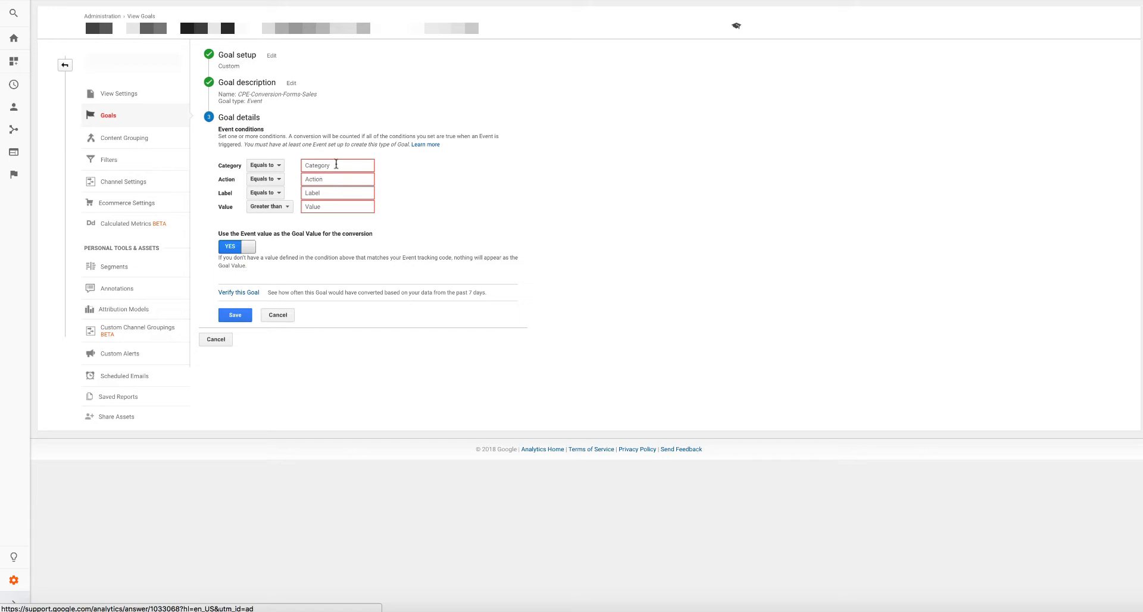
# Paste the five copied form names into the goal's Action condition field
pyautogui.click(335, 179)
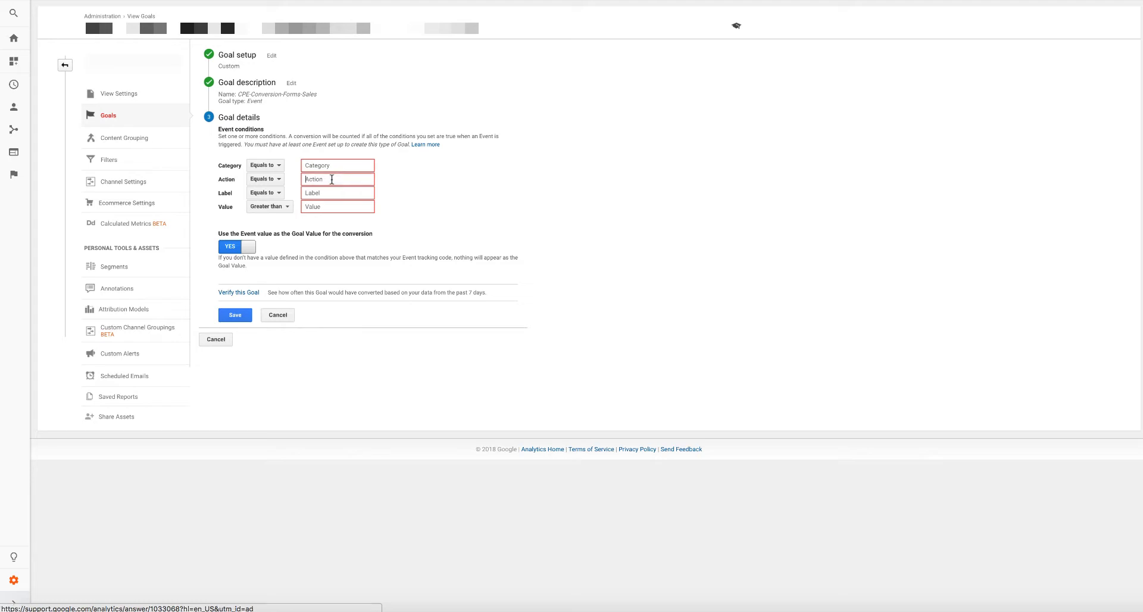
pyautogui.rightClick(333, 178)
pyautogui.click(365, 240)
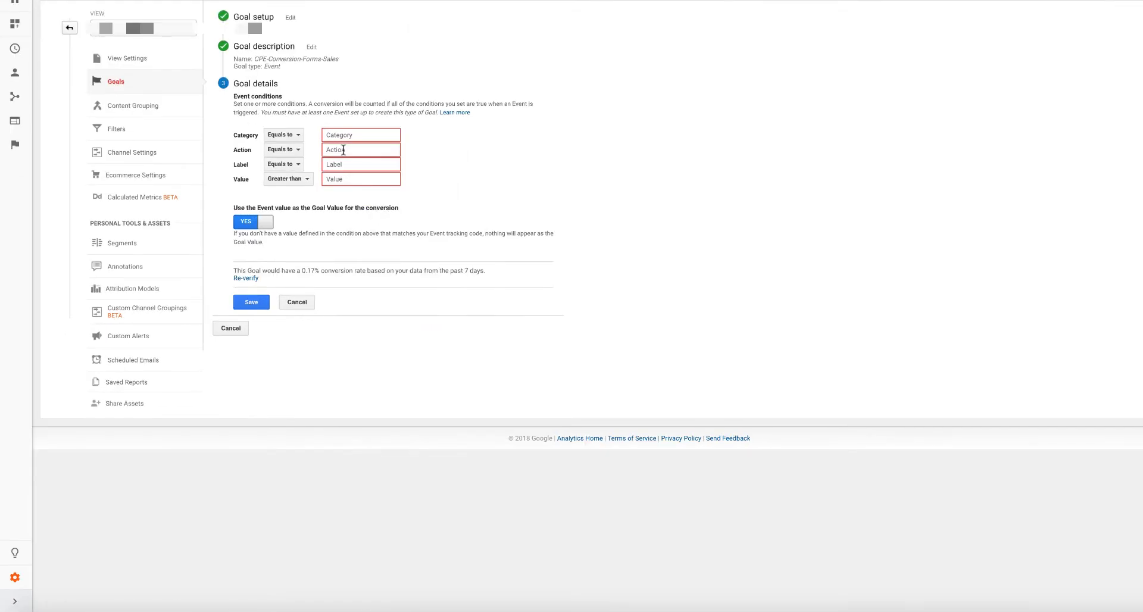
pyautogui.click(344, 150)
pyautogui.rightClick(343, 150)
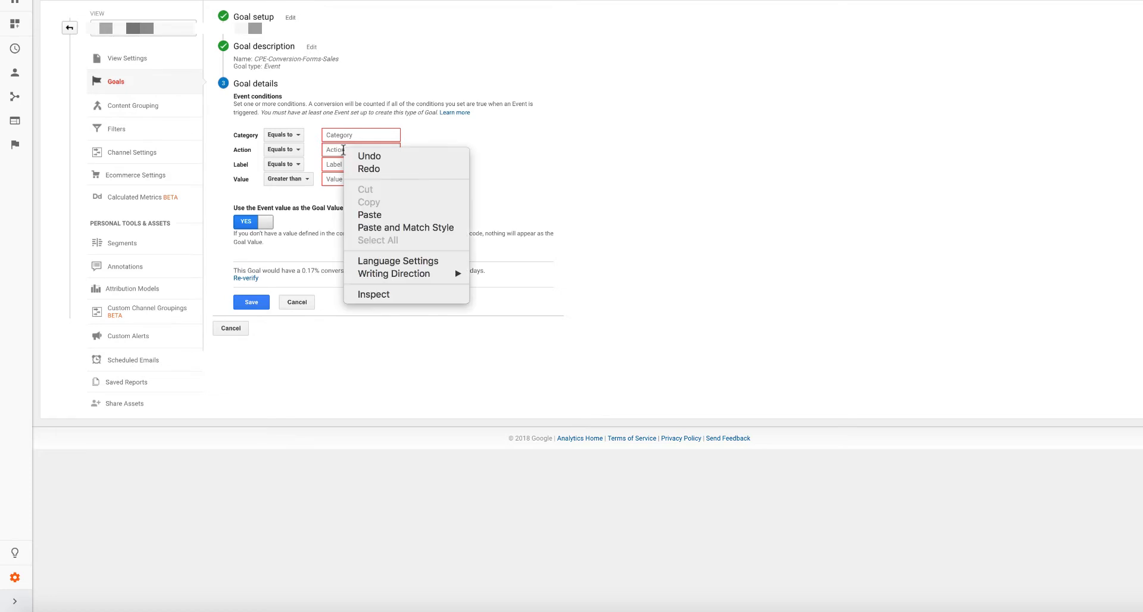
pyautogui.click(383, 216)
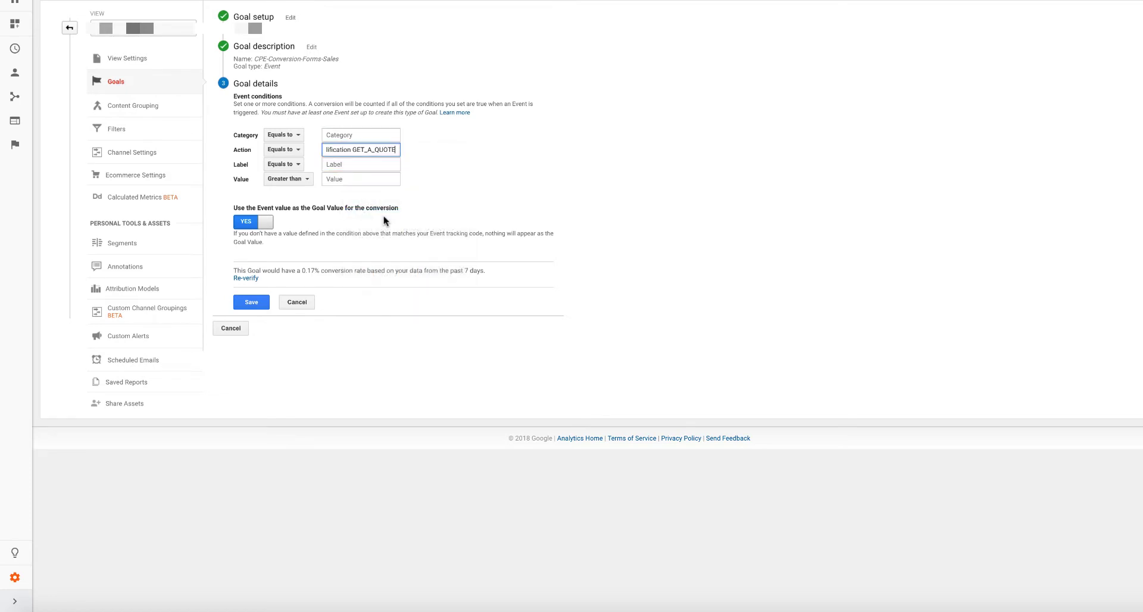
# Replace the spaces between the names with | so Action reads GetAQuoteForm|PriceWatch|...|GET_A_QUOTE
pyautogui.click(365, 150)
pyautogui.press('Left')
pyautogui.press('Left')
pyautogui.press('Left')
pyautogui.press('Left')
pyautogui.press('Left')
pyautogui.press('Left')
pyautogui.press('Left')
pyautogui.press('Left')
pyautogui.press('Left')
pyautogui.press('Left')
pyautogui.press('Left')
pyautogui.press('Left')
pyautogui.press('Left')
pyautogui.press('Left')
pyautogui.press('Left')
pyautogui.press('Left')
pyautogui.press('Left')
pyautogui.press('Left')
pyautogui.press('Left')
pyautogui.press('Left')
pyautogui.press('Left')
pyautogui.press('Left')
pyautogui.press('Left')
pyautogui.press('Left')
pyautogui.press('Left')
pyautogui.press('Left')
pyautogui.press('Left')
pyautogui.press('Left')
pyautogui.press('Left')
pyautogui.press('Left')
pyautogui.press('Left')
pyautogui.press('Left')
pyautogui.press('Left')
pyautogui.press('Left')
pyautogui.press('Left')
pyautogui.press('Left')
pyautogui.press('Left')
pyautogui.press('Left')
pyautogui.press('Left')
pyautogui.press('Left')
pyautogui.press('Left')
pyautogui.press('Left')
pyautogui.press('BackSpace')
pyautogui.write('l')
pyautogui.press('End')
pyautogui.press('BackSpace')
pyautogui.write('|')
pyautogui.press('Right')
pyautogui.press('Right')
pyautogui.press('Right')
pyautogui.press('Right')
pyautogui.press('Right')
pyautogui.press('BackSpace')
pyautogui.write('|')
pyautogui.press('Right')
pyautogui.press('Right')
pyautogui.press('Right')
pyautogui.press('Right')
pyautogui.press('Right')
pyautogui.press('Right')
pyautogui.press('Right')
pyautogui.press('Right')
pyautogui.press('Right')
pyautogui.press('Right')
pyautogui.press('Right')
pyautogui.press('Right')
pyautogui.press('Right')
pyautogui.press('BackSpace')
pyautogui.write('|')
pyautogui.press('Right')
pyautogui.press('Right')
pyautogui.press('Right')
pyautogui.press('Right')
pyautogui.press('Right')
pyautogui.press('Right')
# Set the Action match type to Regular expression and the Category condition to 'Form Submits'
pyautogui.click(516, 187)
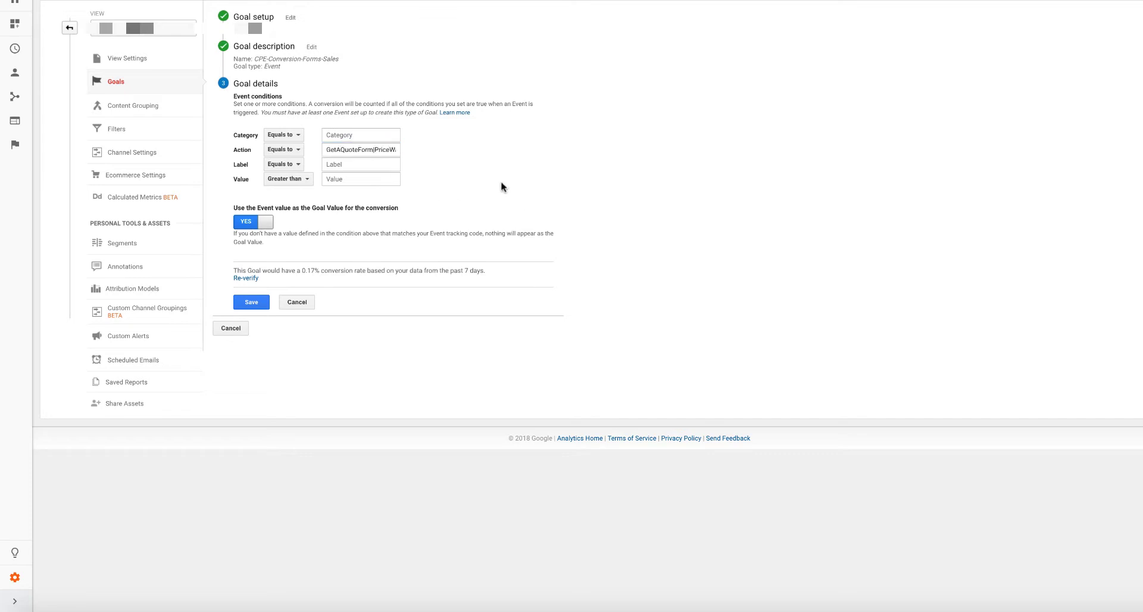
pyautogui.click(274, 150)
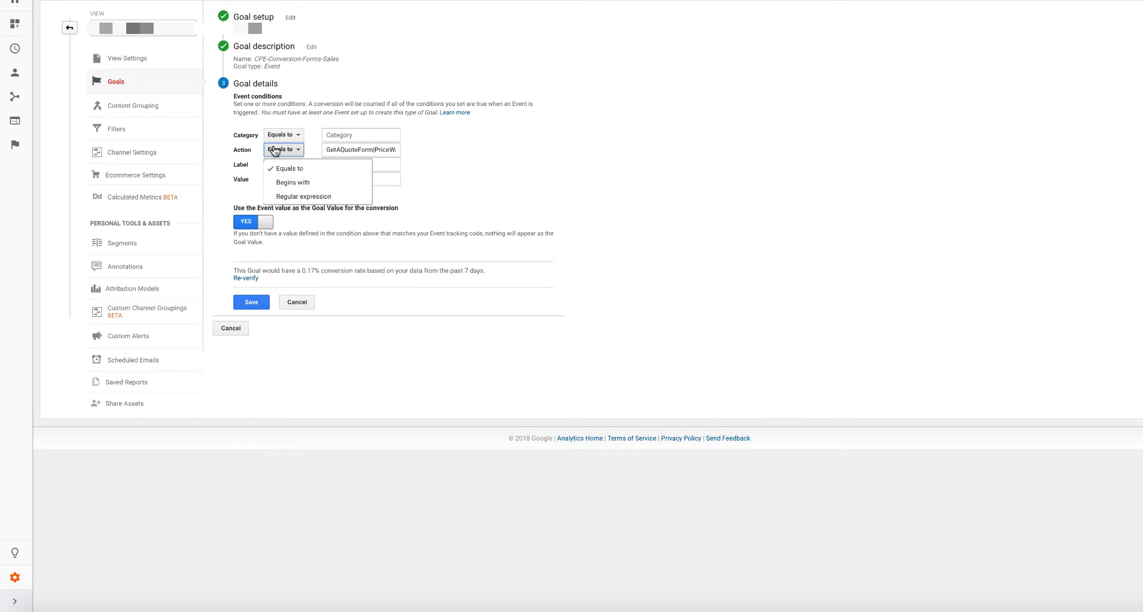
pyautogui.click(305, 197)
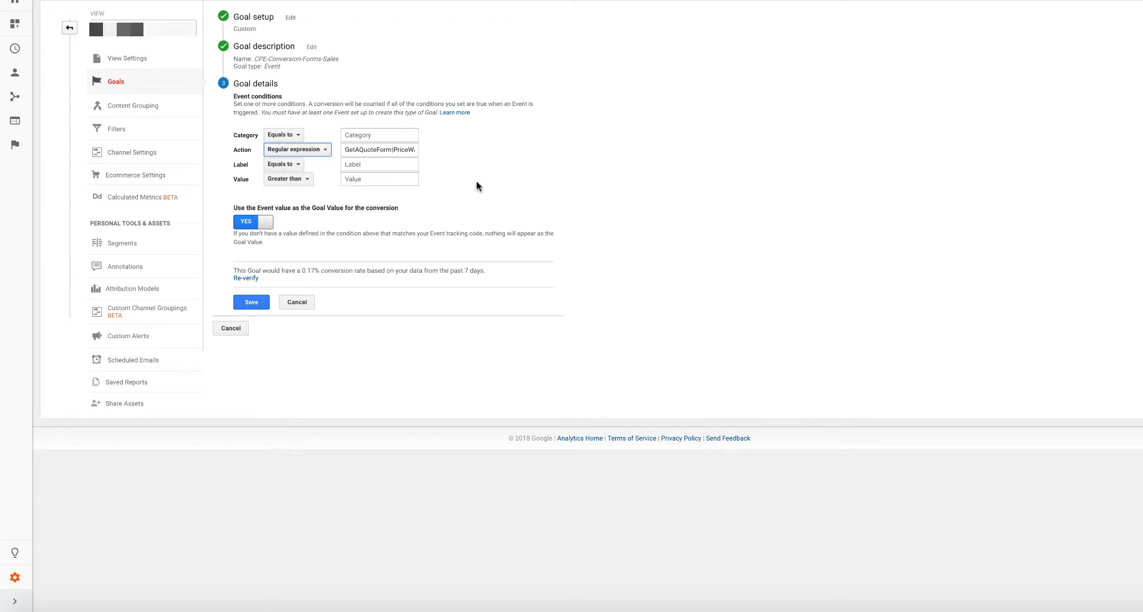
pyautogui.click(374, 135)
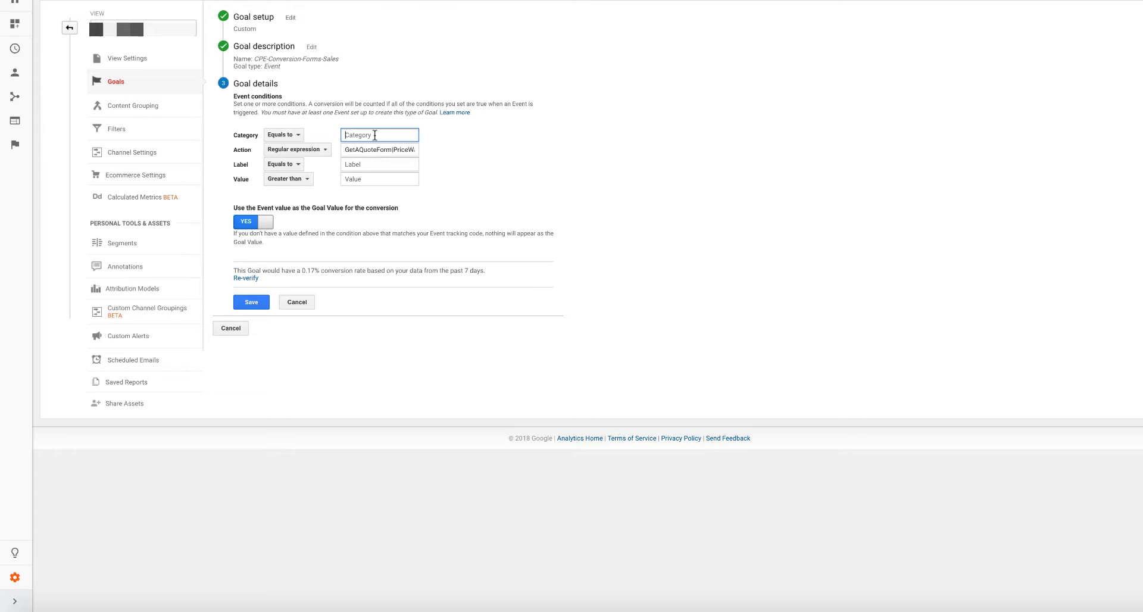
pyautogui.write('Form Submits')
pyautogui.click(485, 155)
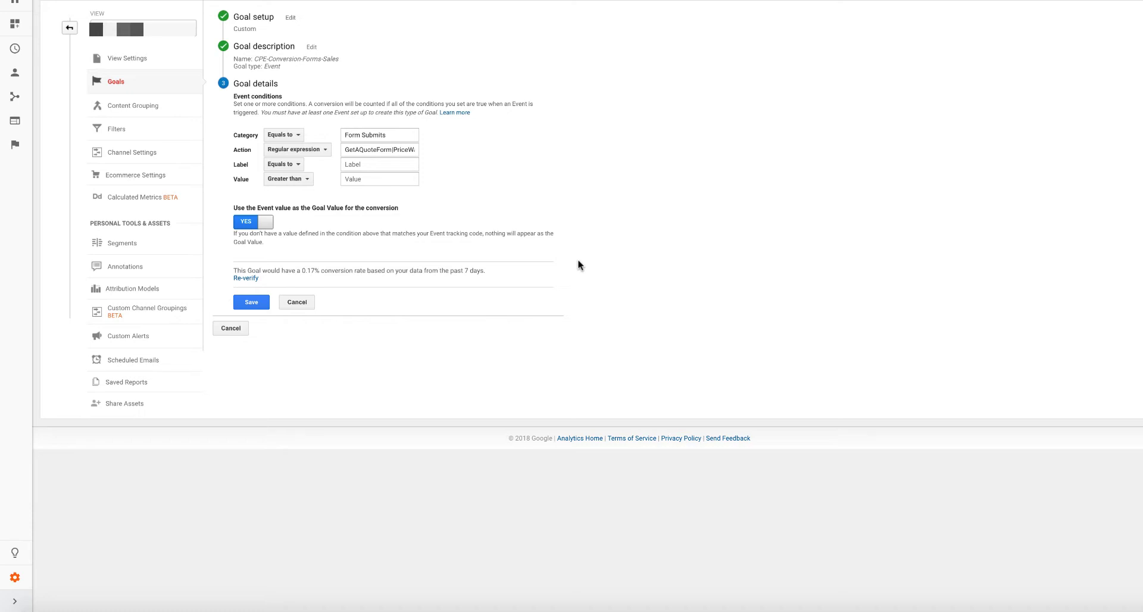
# Save the goal details so CPE-Conversion-Forms-Sales appears as Goal ID 4, an Event goal
pyautogui.click(252, 301)
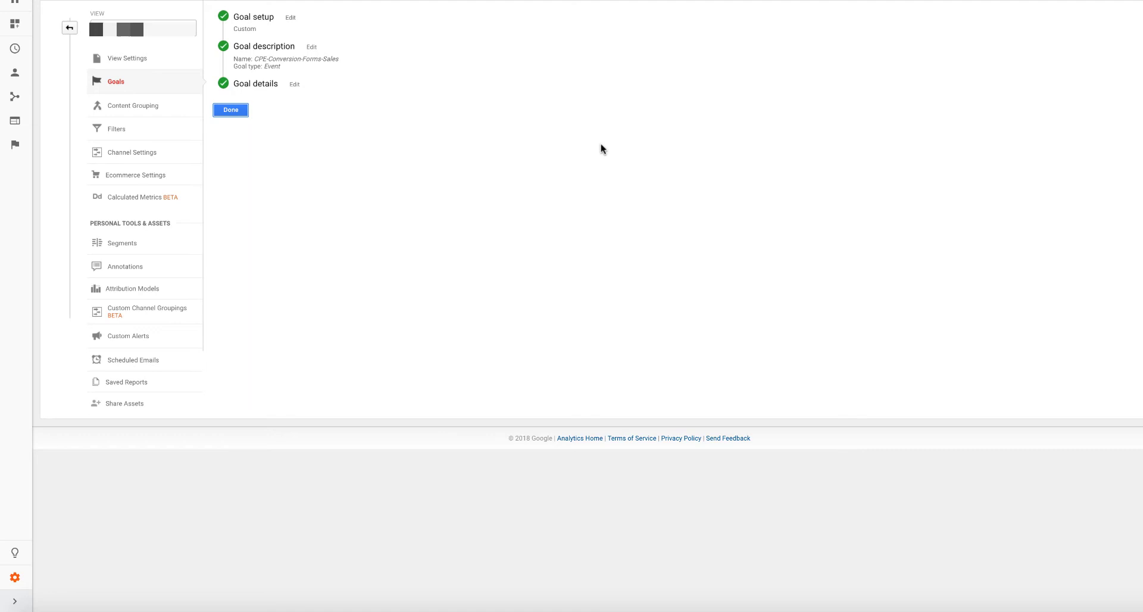